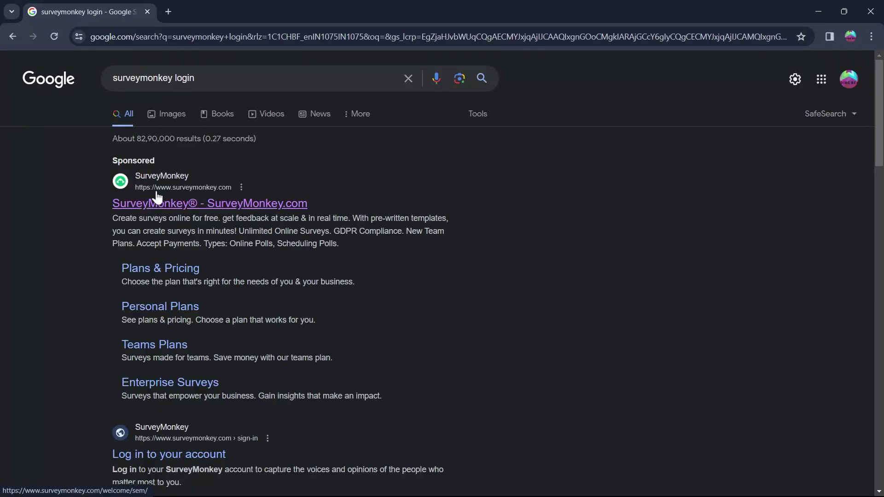
- Open the sponsored SurveyMonkey result from the Google 'surveymonkey login' search
right_click(157, 198)
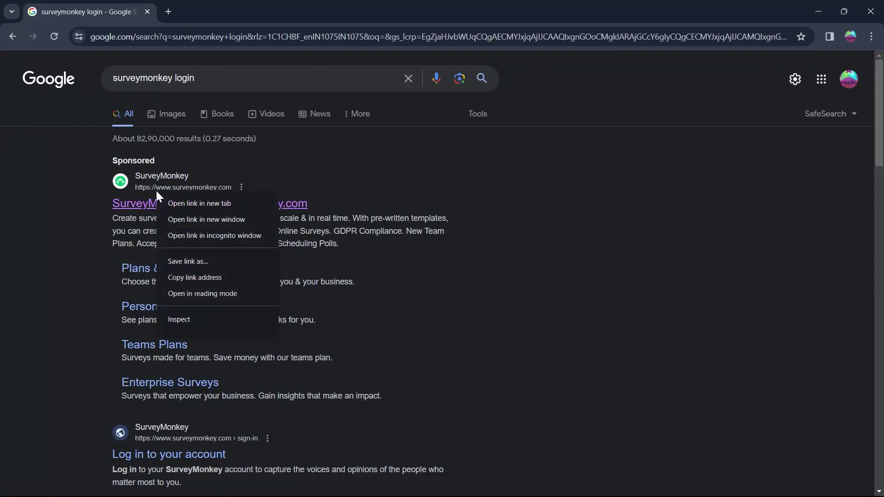
left_click_drag(71, 225, 105, 207)
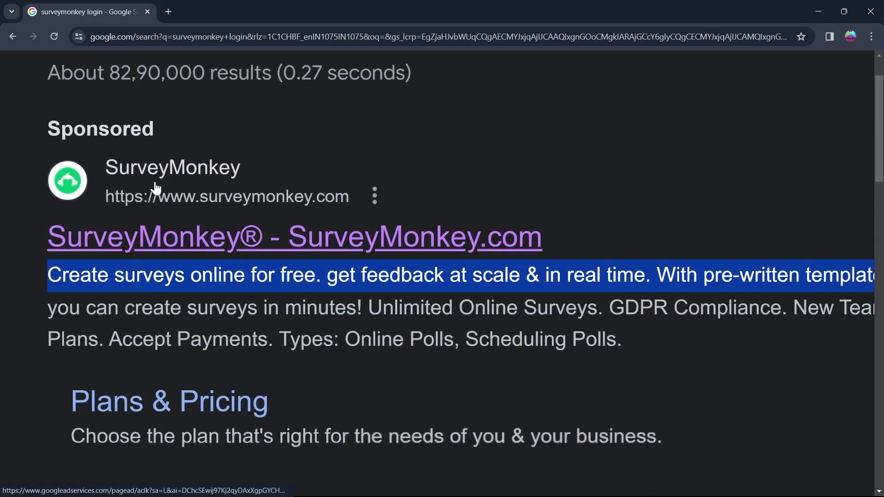
left_click(177, 237)
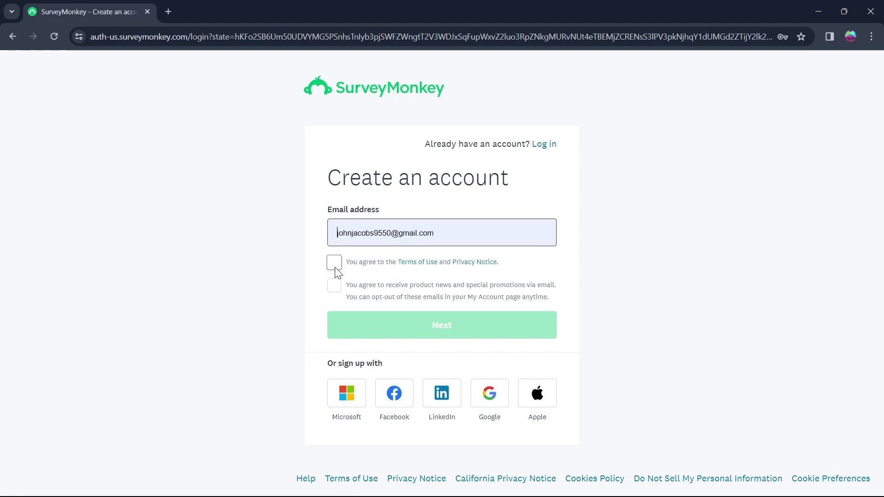
- Tick the Terms of Use box and select the username part of the email address
left_click(334, 264)
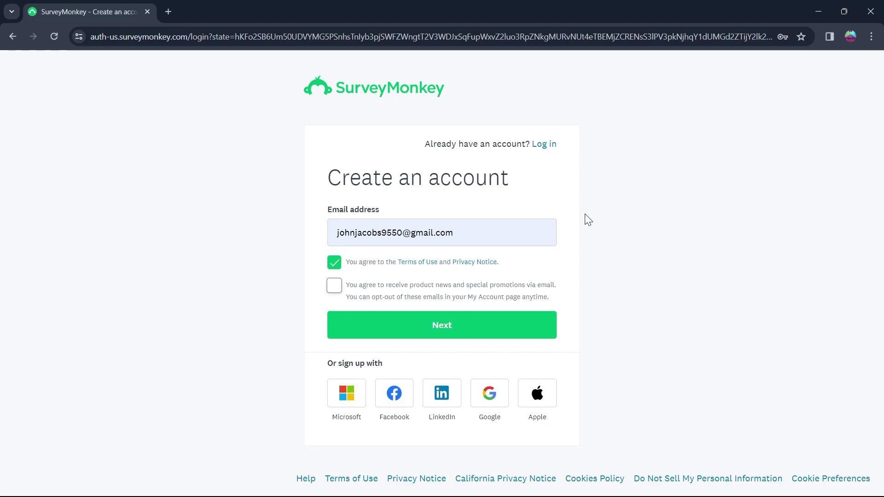
left_click(450, 231)
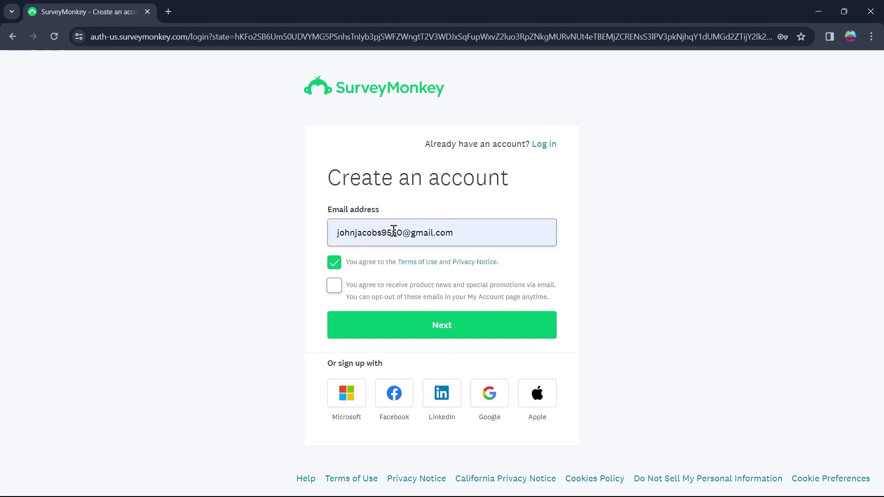
left_click_drag(403, 233, 330, 231)
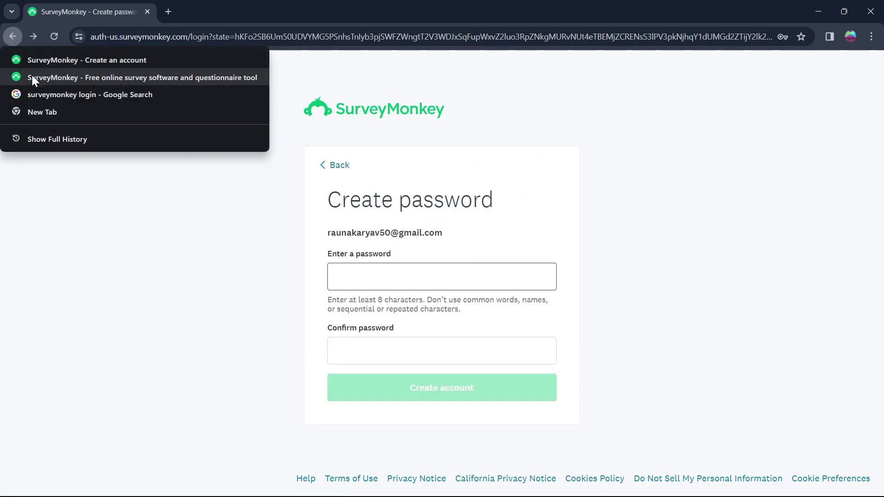
- Log in to SurveyMonkey with the account email and Chrome's saved password
left_click(32, 76)
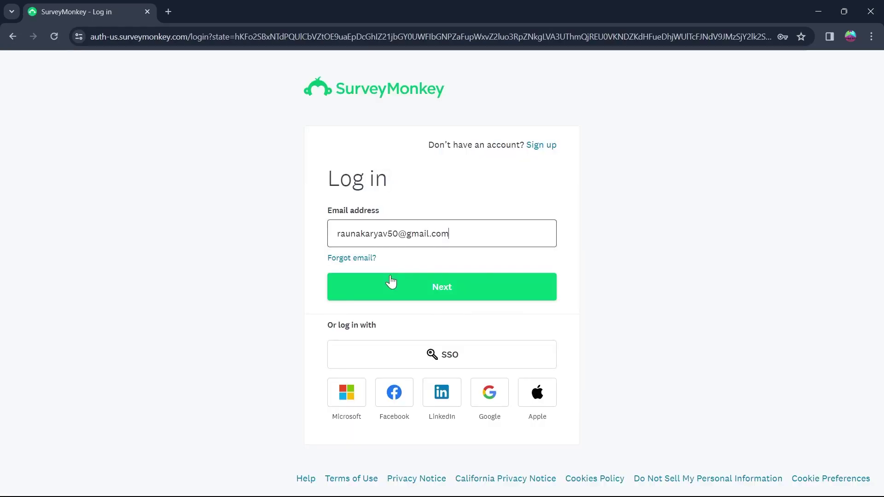
left_click(438, 290)
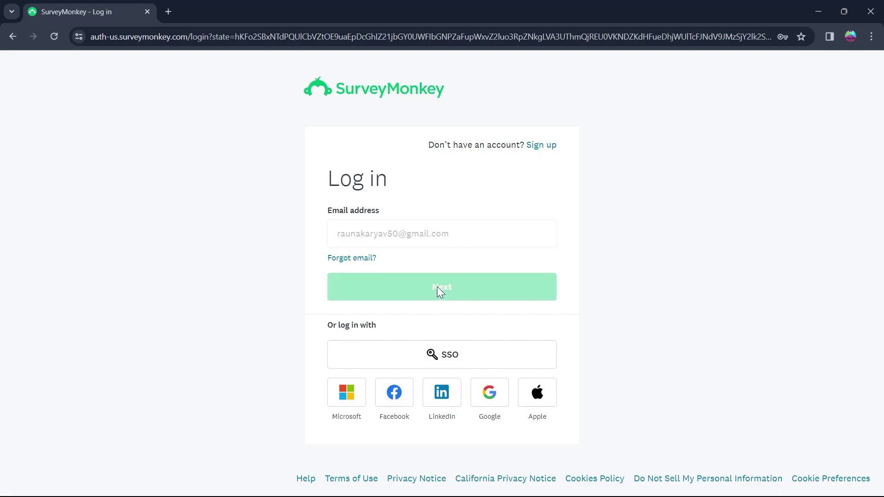
left_click(424, 353)
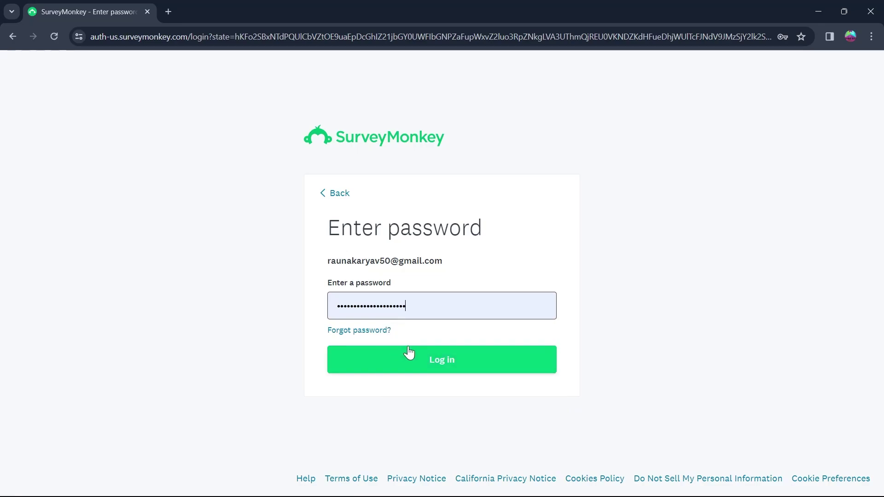
left_click(437, 357)
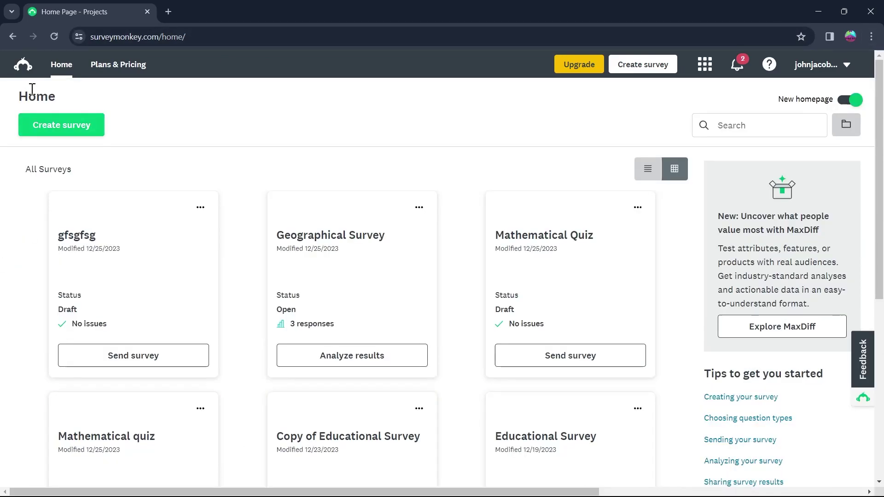
- Start a new survey with the green Create survey button on the Home page
left_click(69, 131)
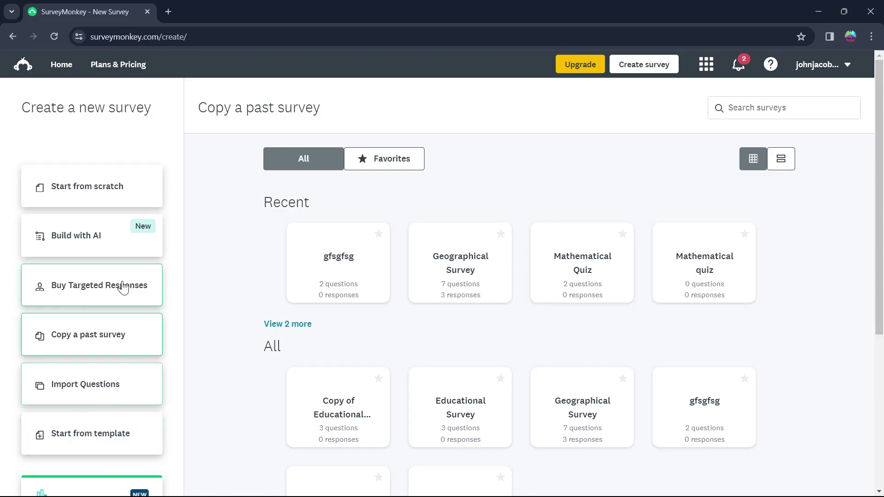
- Create a from-scratch survey titled 'adfdafdafd' in the Quiz category
left_click(114, 339)
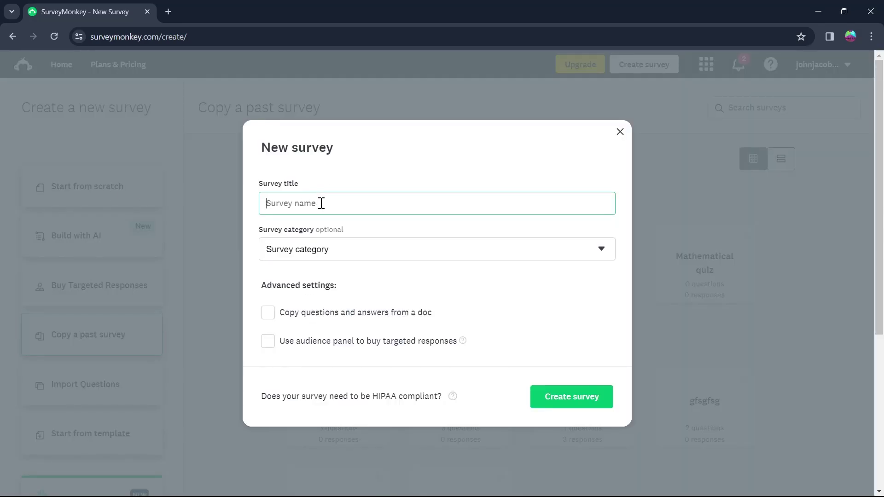
type("adfdafdafd")
left_click(317, 249)
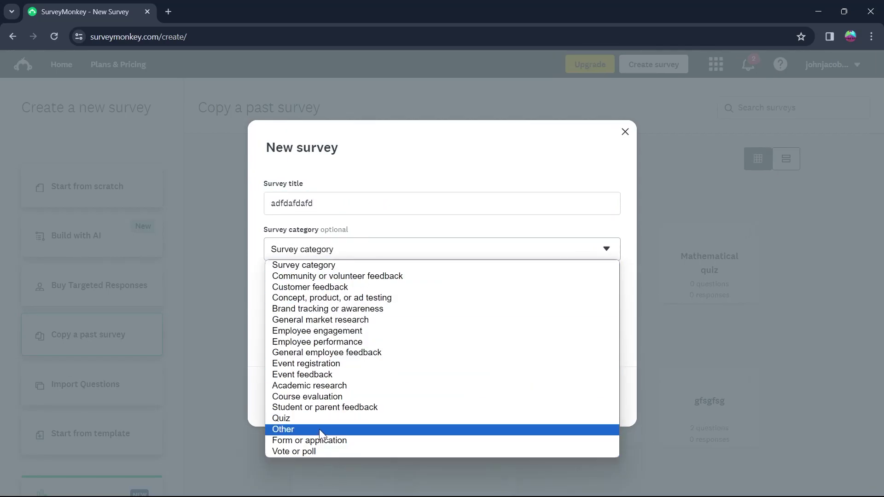
left_click(309, 418)
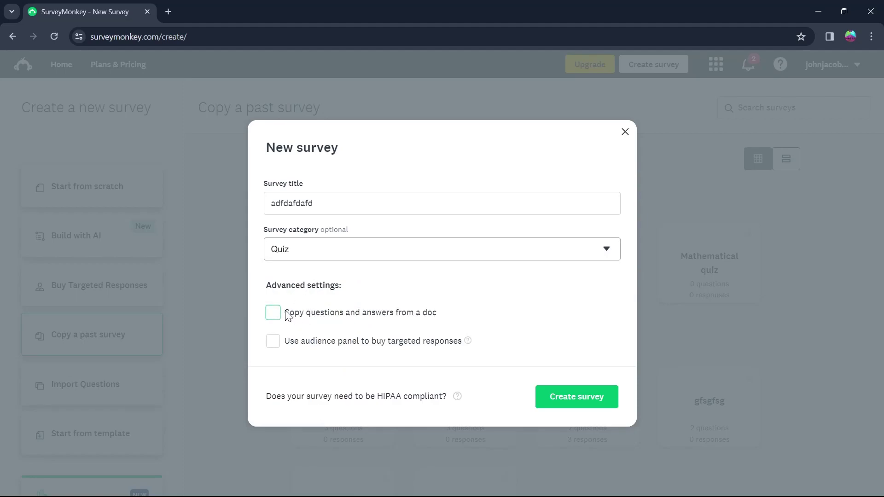
left_click_drag(265, 285, 351, 288)
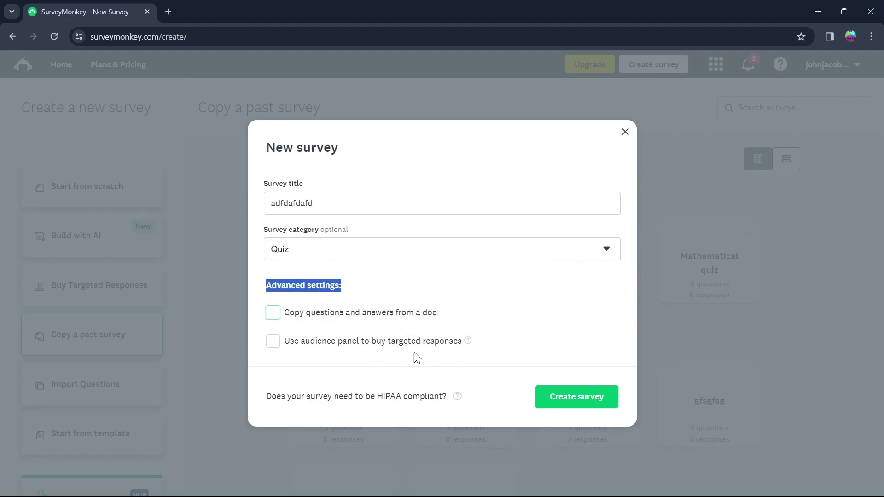
left_click(554, 395)
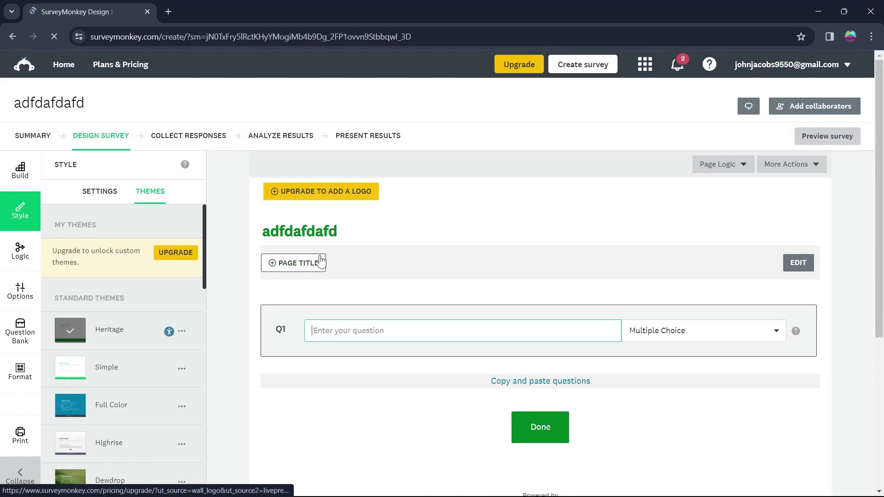
- Enter 'what is your age?' as Q1 and save it as a Single Textbox question
scroll(347, 248, "down", 5)
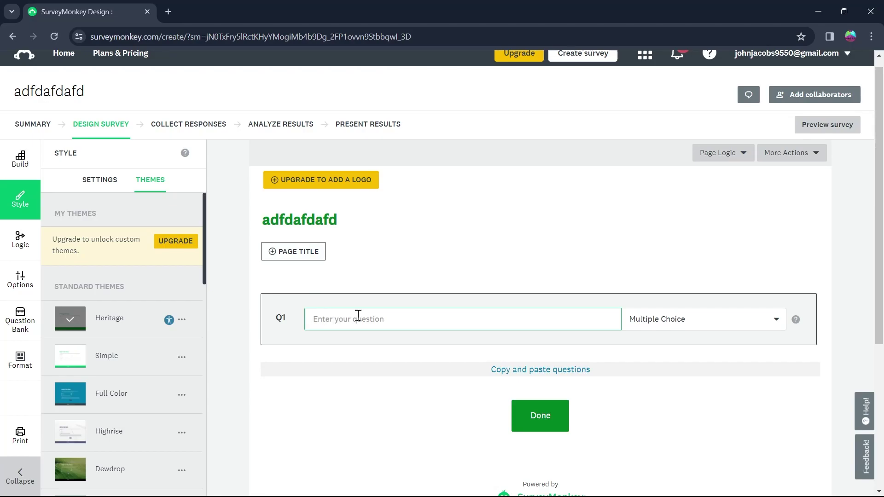
type("what")
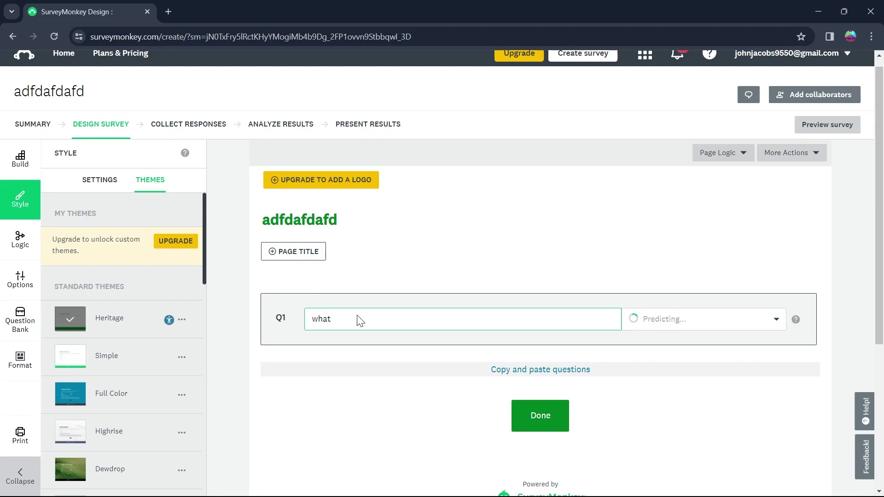
type(" is your age?")
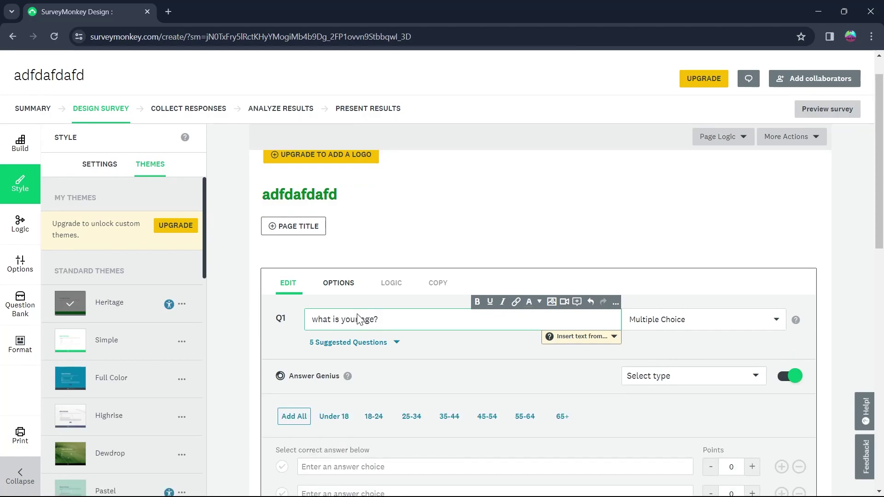
left_click(774, 322)
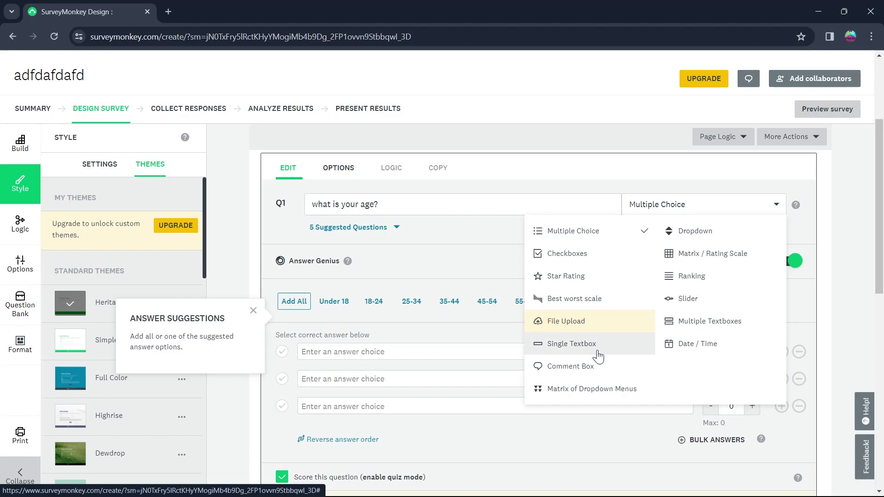
left_click(585, 352)
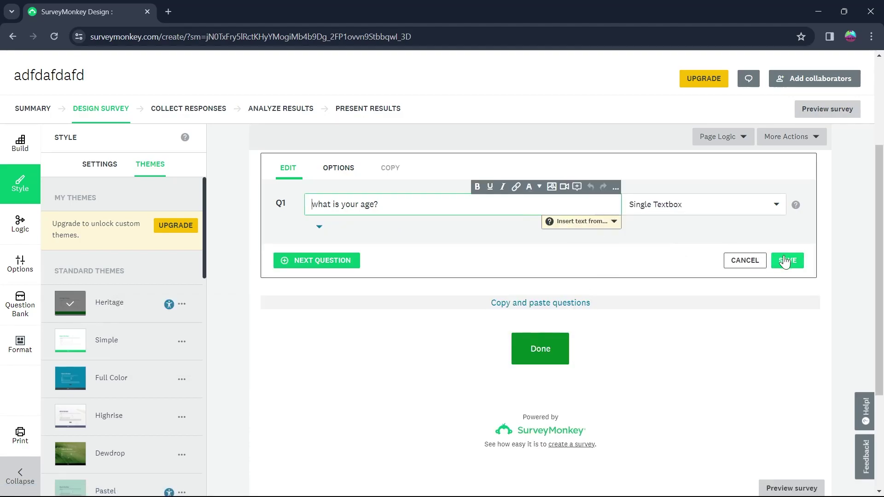
left_click(786, 261)
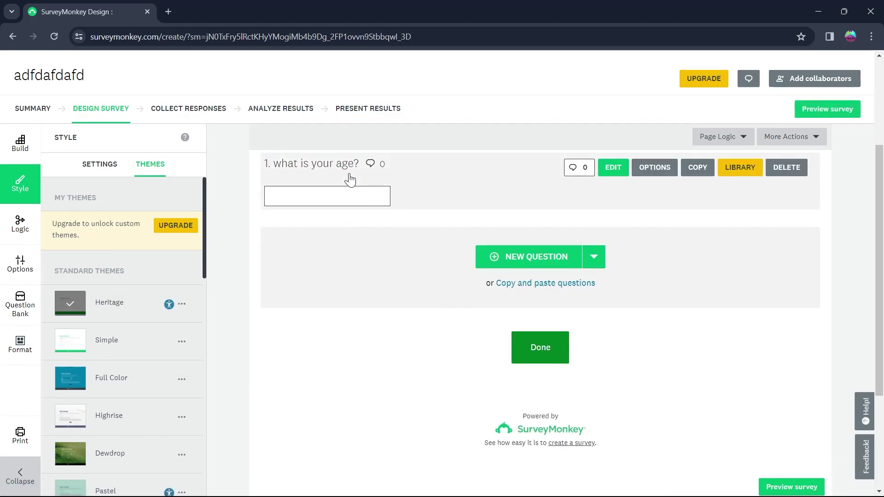
- Add Q2 'dadvadvad' and make it a Best Worst Scale question
scroll(529, 210, "down", 1)
left_click(532, 207)
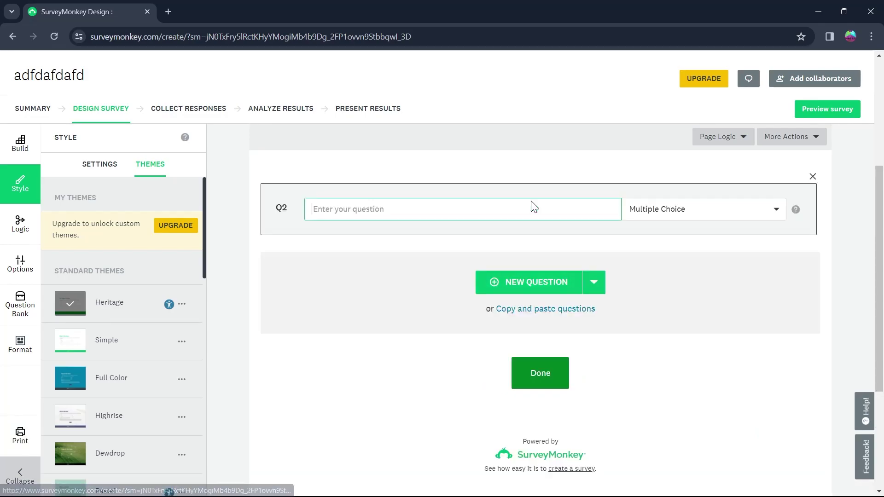
type("dadvadvad")
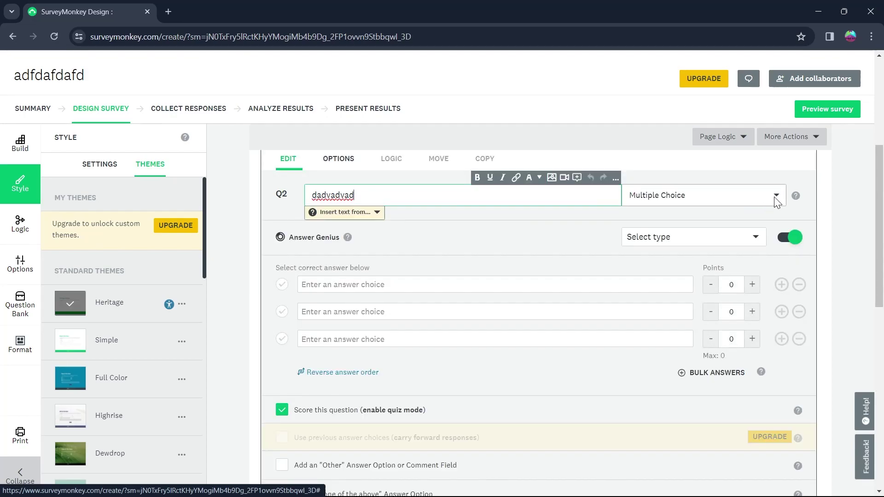
left_click(776, 198)
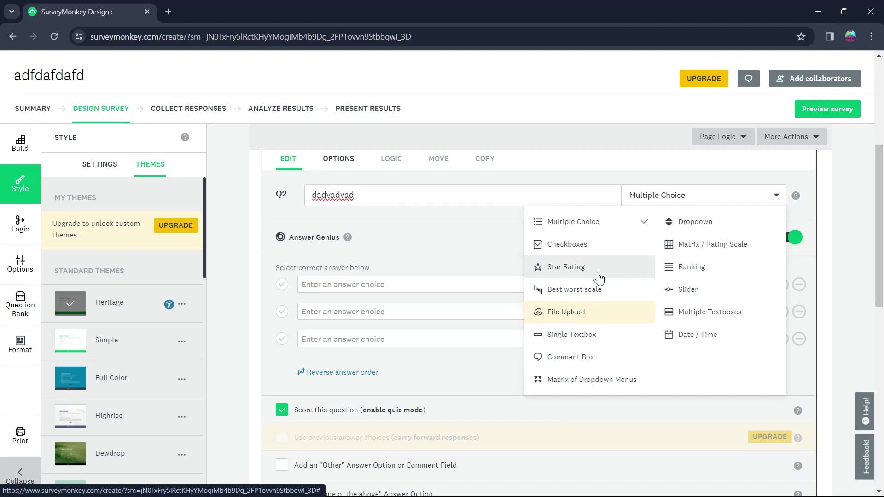
left_click(592, 290)
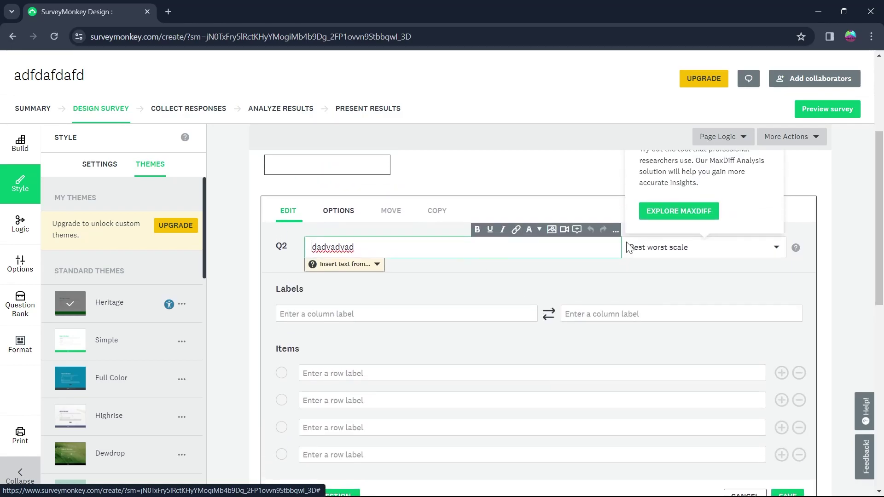
- Fill in Q2's column labels and items (fbsf, fsbsf, bsfs, bsfb) and review it
scroll(710, 263, "down", 3)
scroll(707, 282, "down", 4)
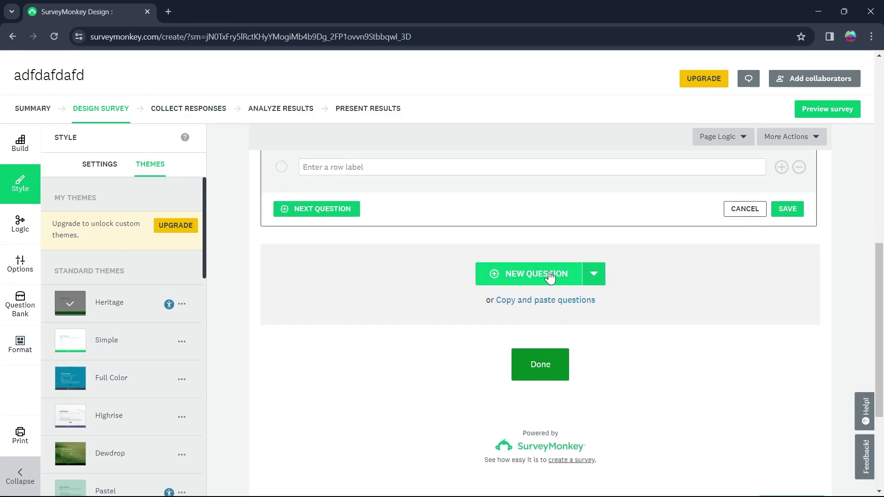
scroll(530, 262, "up", 6)
scroll(463, 277, "down", 2)
scroll(442, 240, "up", 1)
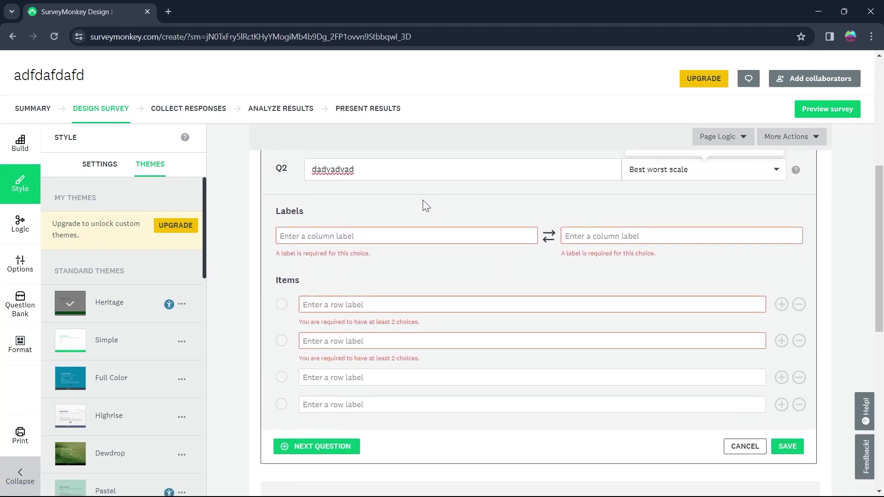
left_click(402, 237)
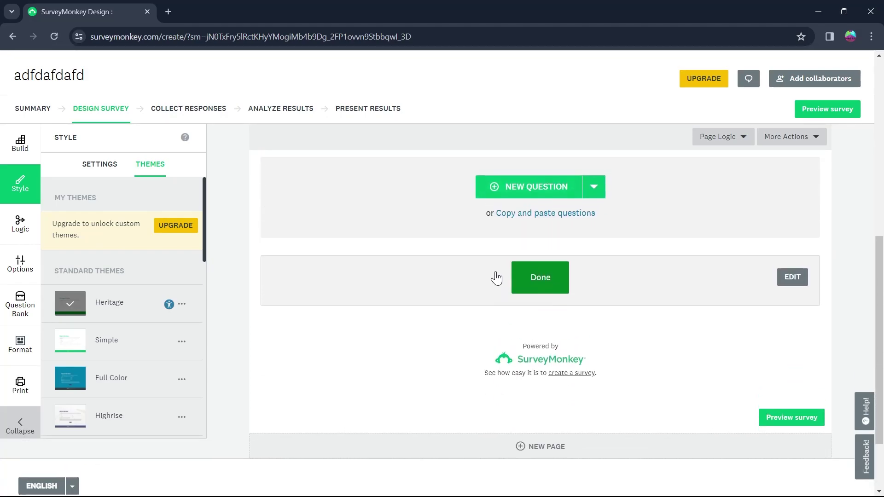
scroll(492, 277, "up", 5)
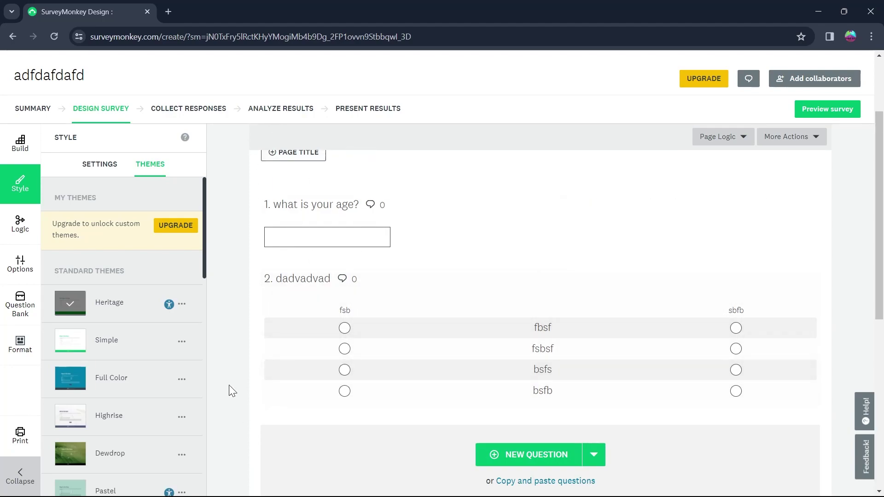
mouse_move(361, 350)
scroll(561, 419, "down", 5)
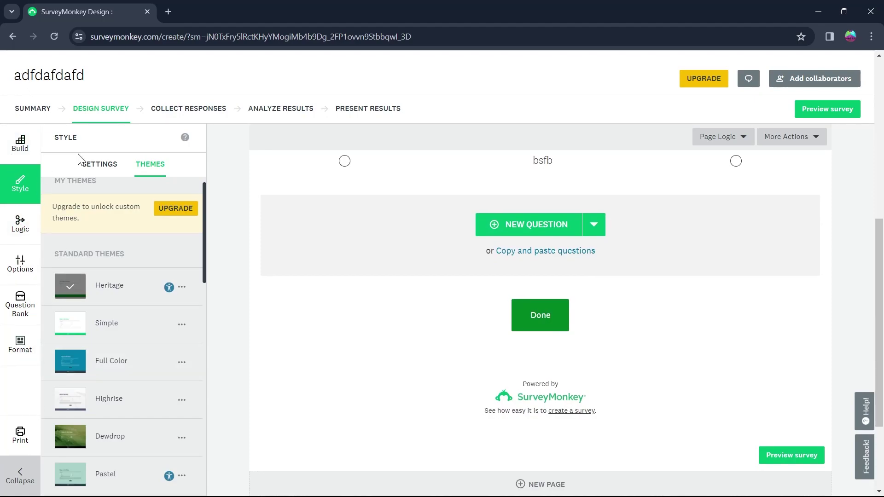
- Add a blank Multiple Choice question as Q3 from the Build panel
left_click(20, 142)
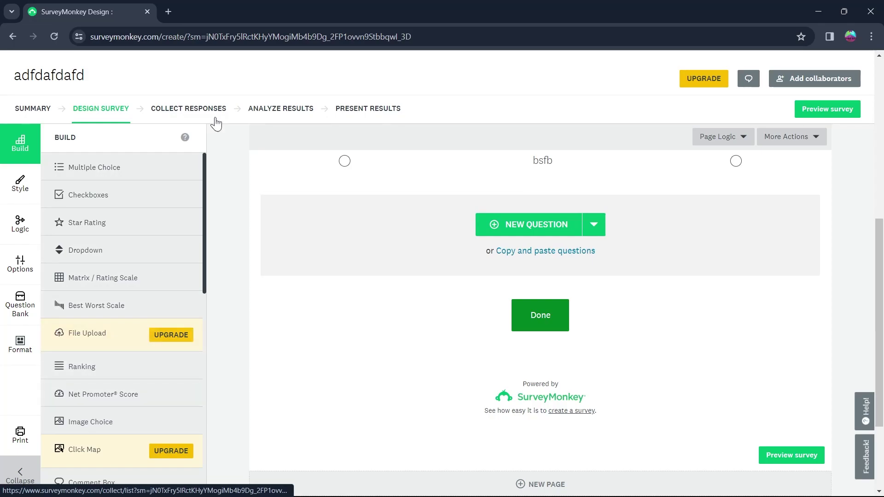
left_click_drag(202, 161, 202, 243)
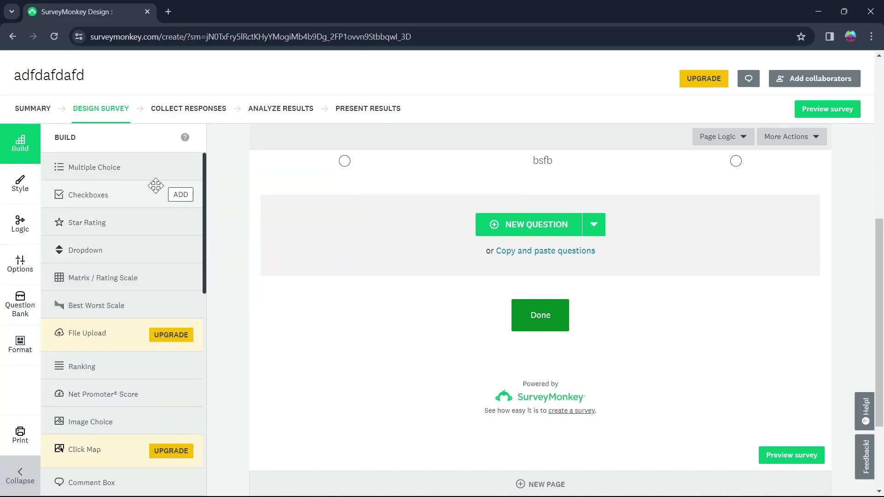
left_click(180, 167)
- Scroll back up through the survey and bring up the Style theme list
scroll(464, 304, "down", 3)
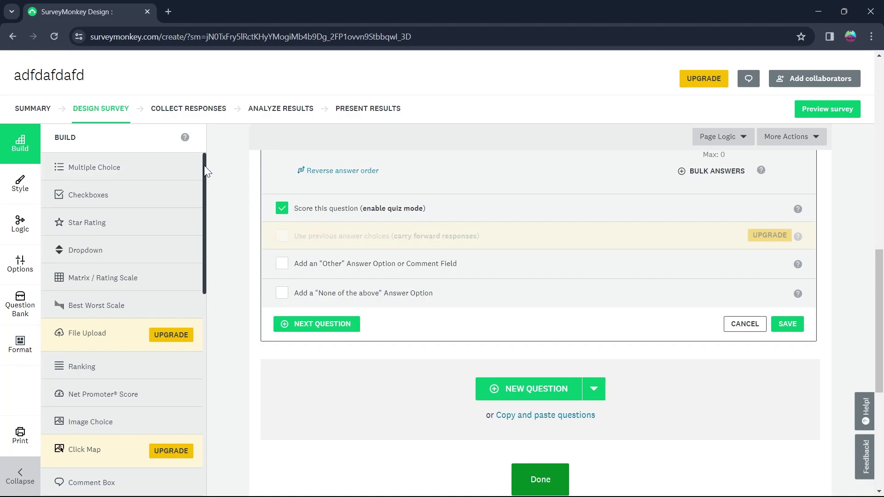
left_click_drag(205, 172, 186, 381)
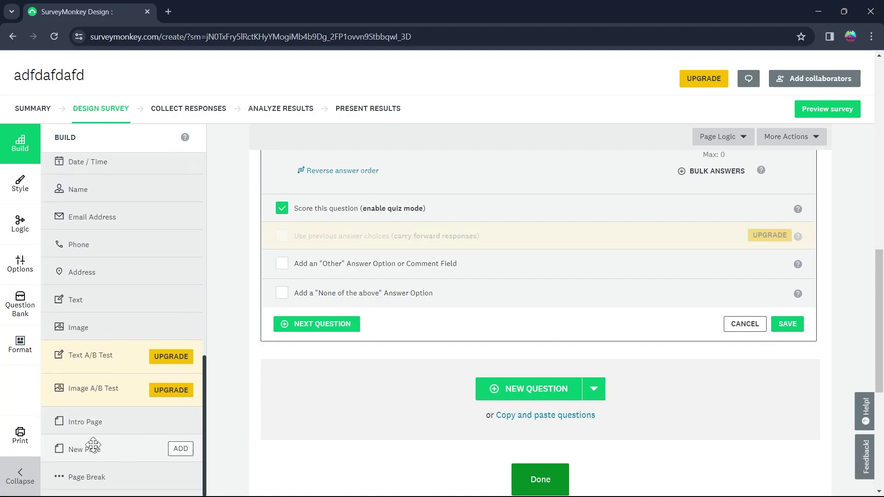
scroll(97, 328, "up", 1)
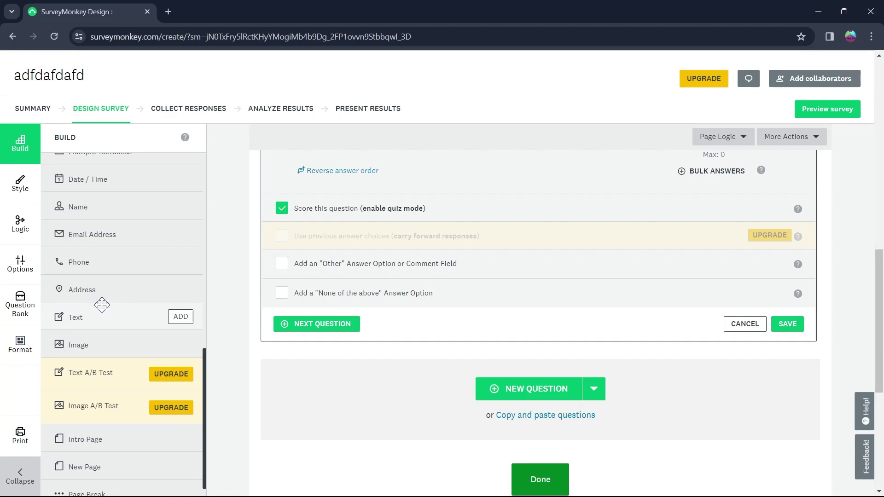
scroll(132, 258, "up", 3)
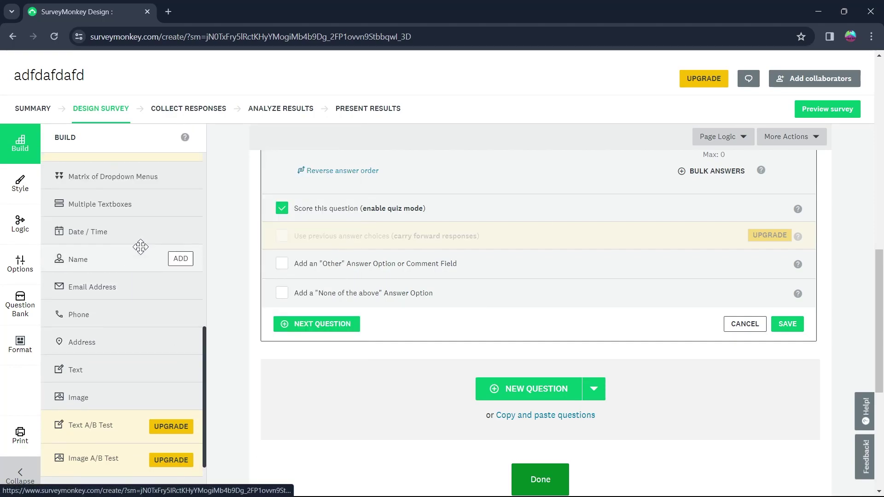
scroll(140, 247, "up", 1)
scroll(138, 241, "up", 2)
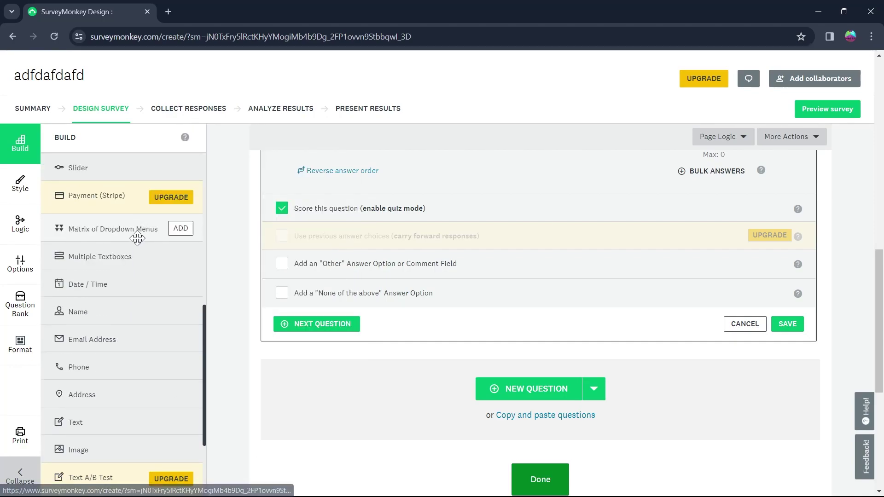
scroll(137, 238, "up", 12)
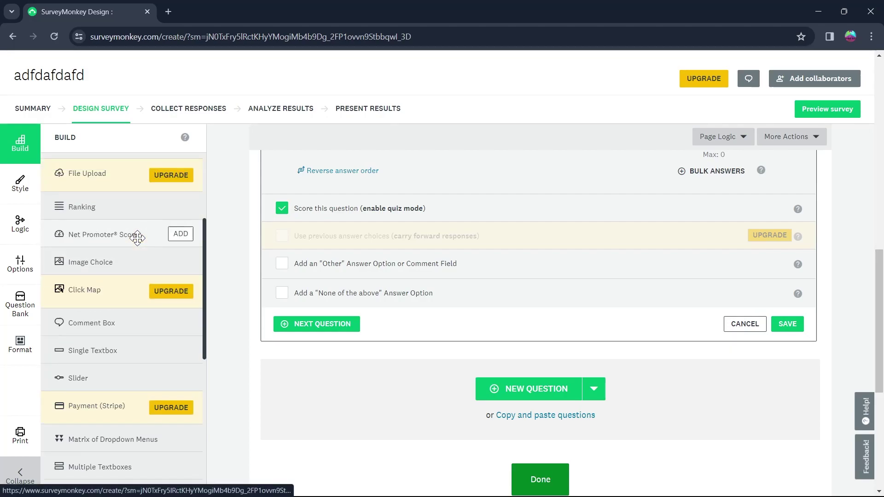
scroll(139, 239, "up", 6)
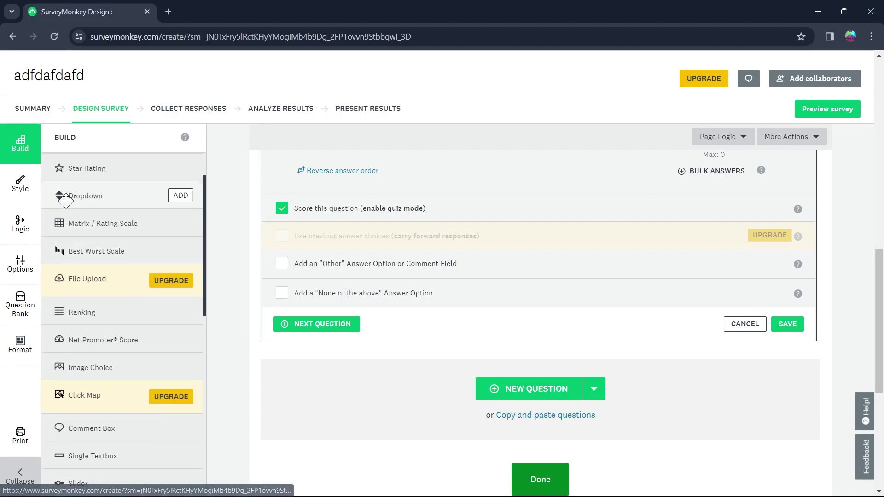
left_click(21, 187)
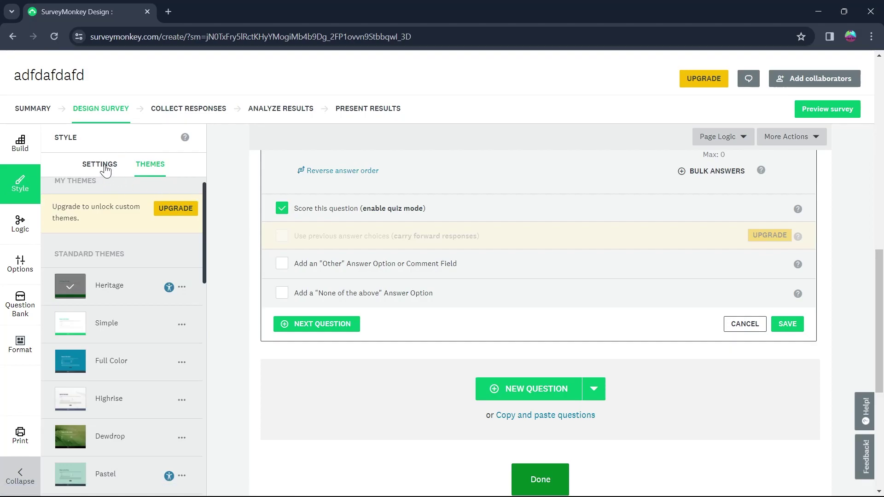
- Apply the Porch Lights theme from the Standard Themes list
left_click(105, 167)
left_click(146, 165)
scroll(203, 216, "down", 2)
scroll(118, 249, "up", 1)
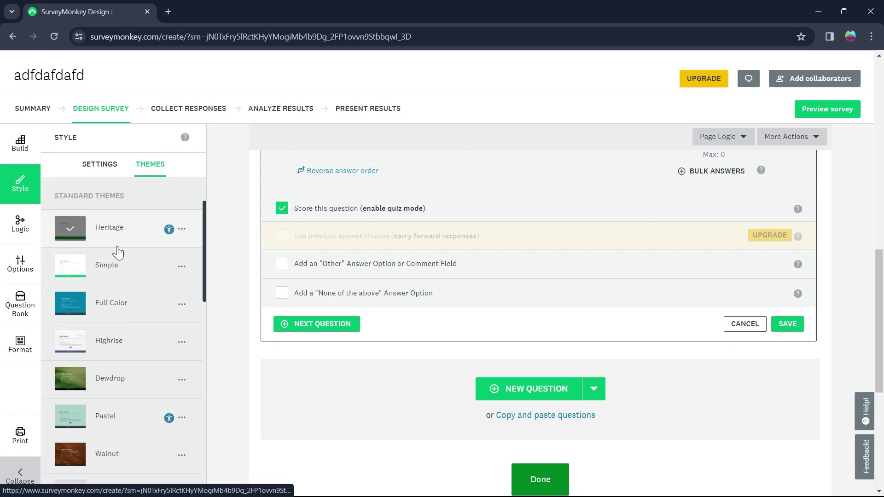
scroll(119, 248, "down", 3)
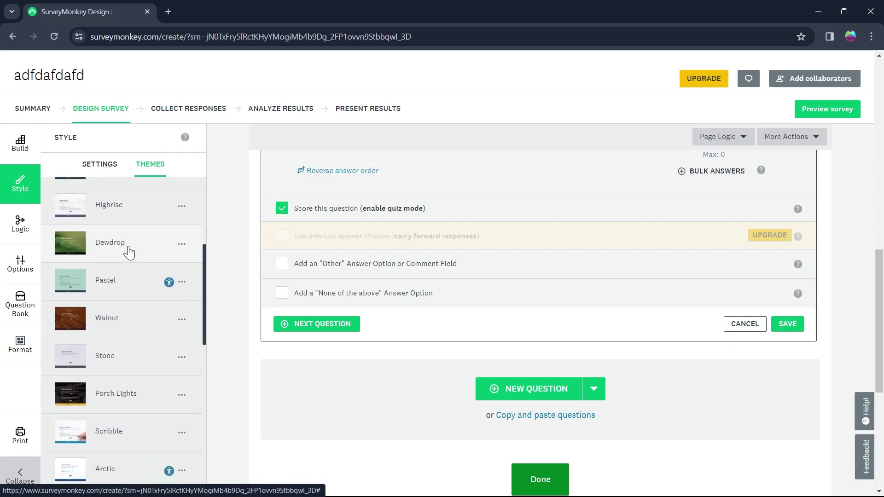
scroll(126, 252, "down", 3)
scroll(126, 252, "up", 1)
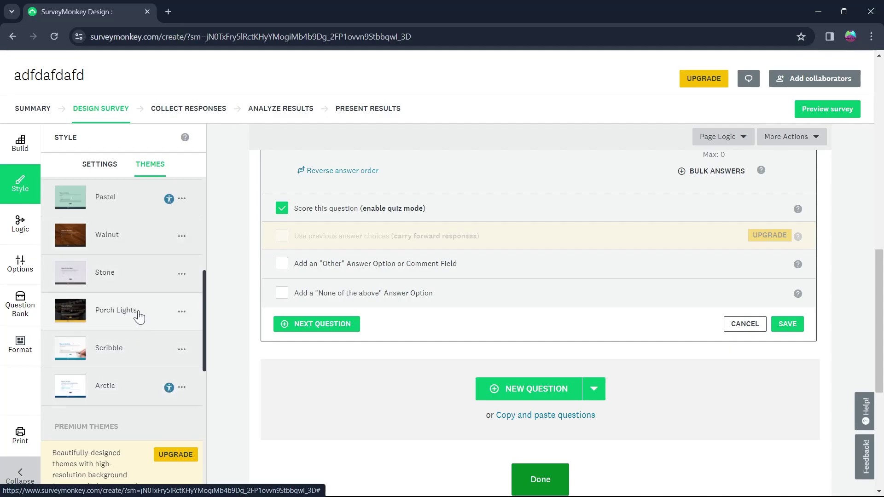
left_click(138, 315)
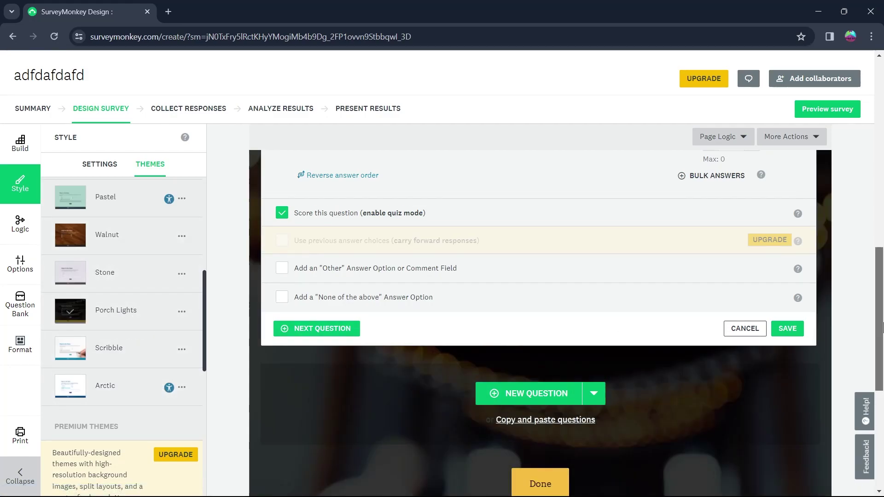
scroll(51, 259, "down", 1)
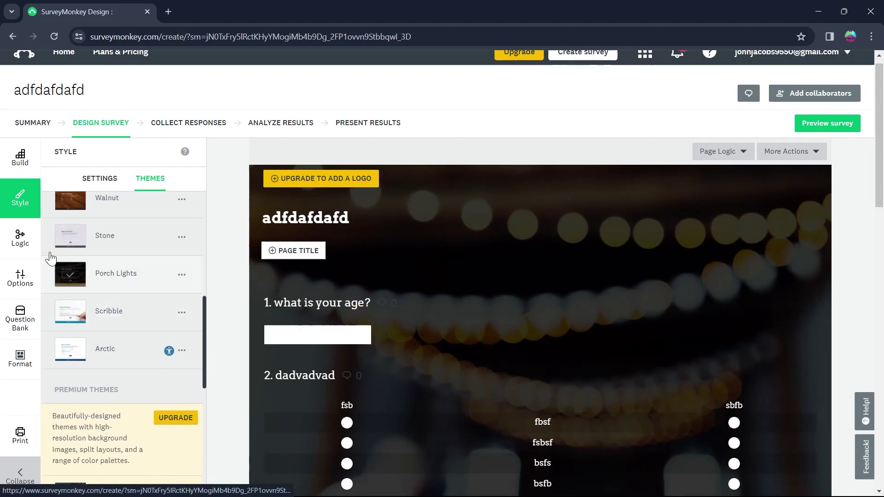
- Browse the Logic, Options and Question Bank panels, then view Format's Classic layout
left_click(19, 238)
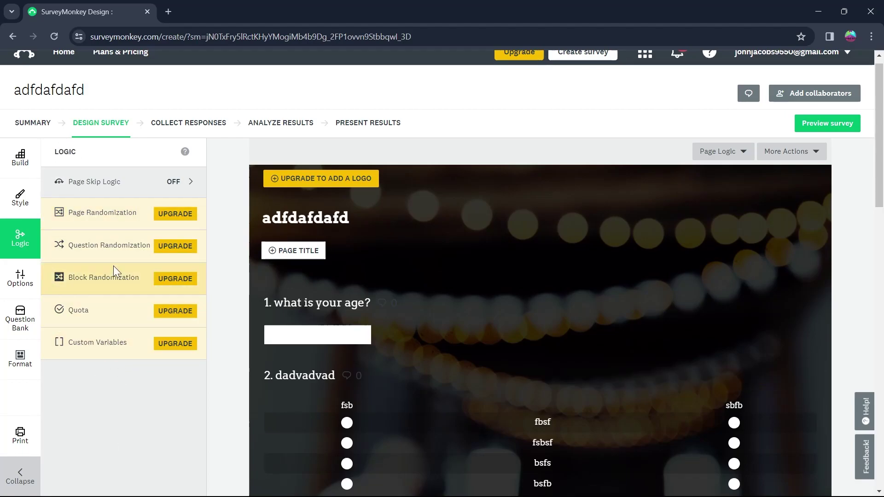
left_click(19, 280)
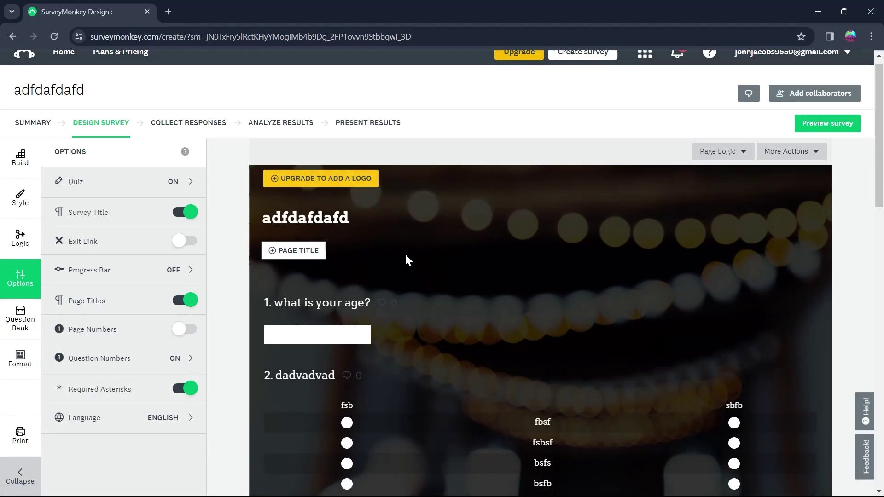
mouse_move(342, 372)
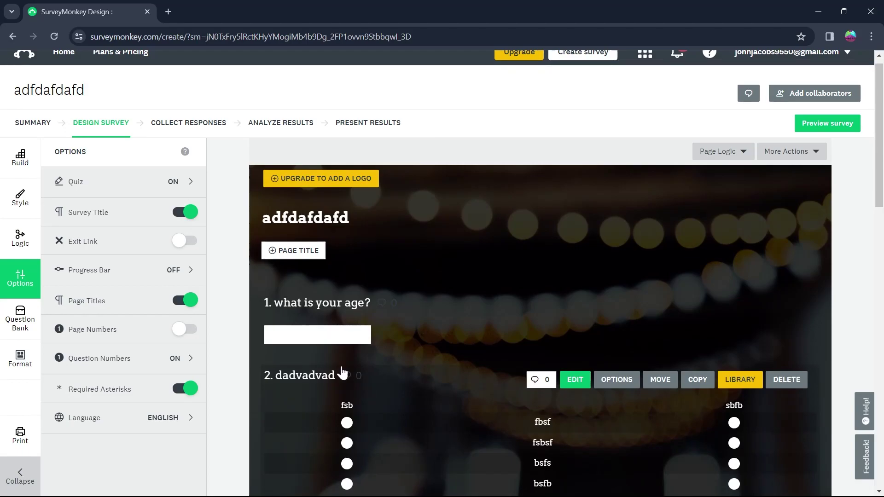
left_click(20, 319)
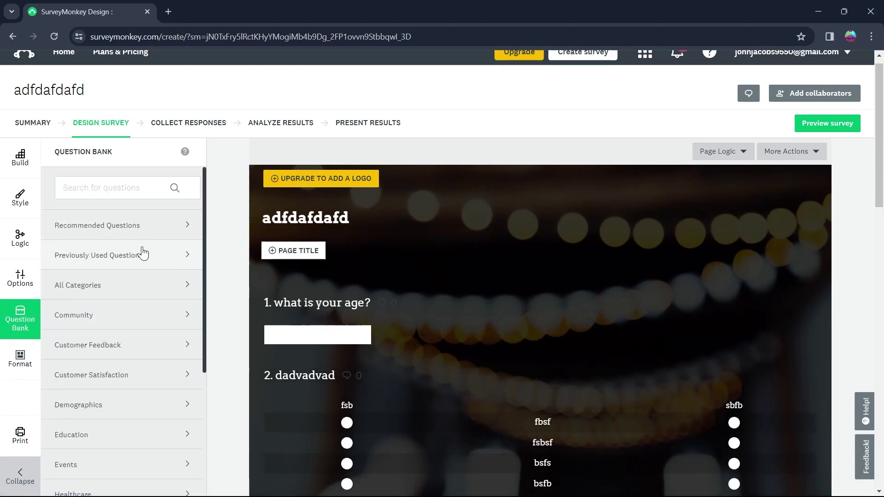
scroll(181, 266, "down", 5)
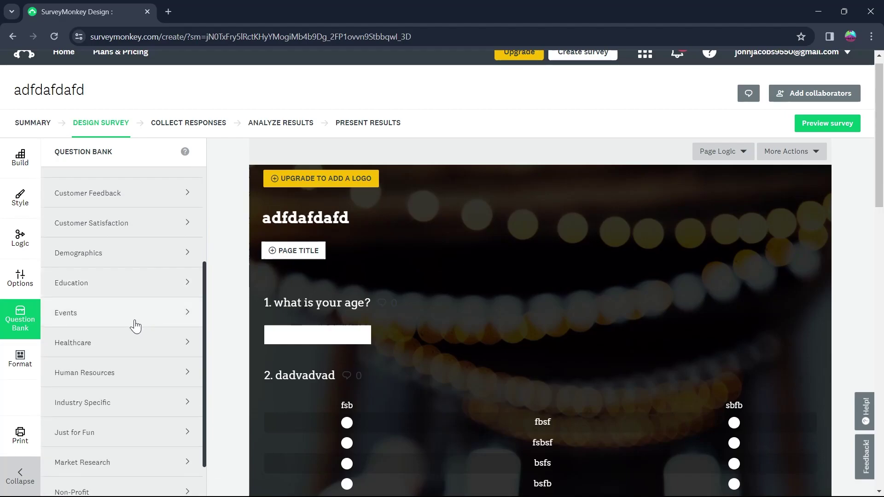
scroll(20, 343, "down", 3)
left_click(19, 351)
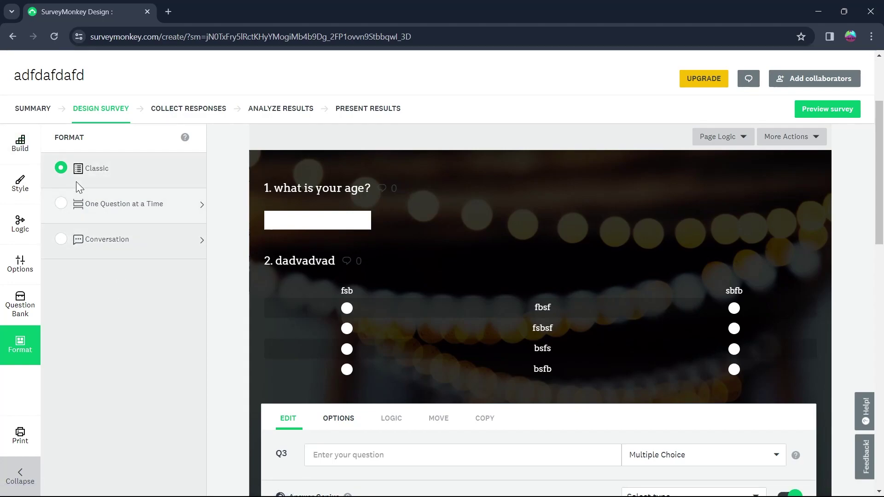
scroll(46, 340, "down", 3)
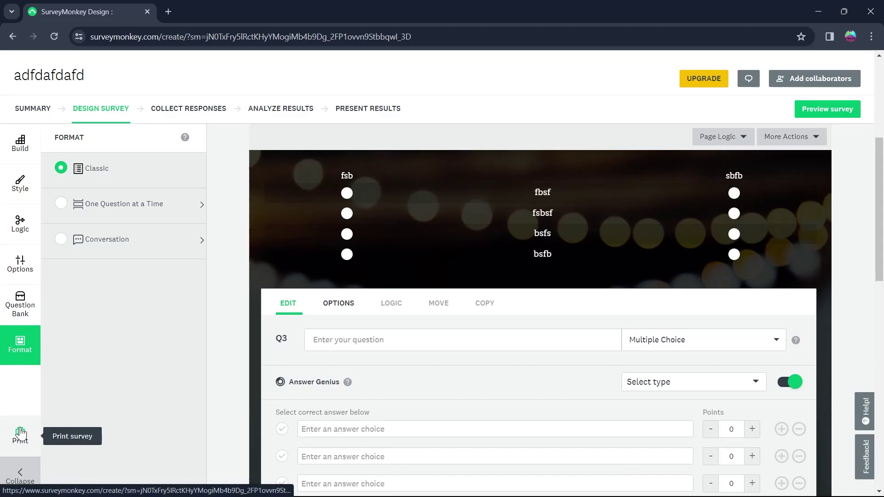
- Set up the survey PDF export: current theme, images included, landscape orientation, A4 paper
left_click(20, 436)
left_click(380, 240)
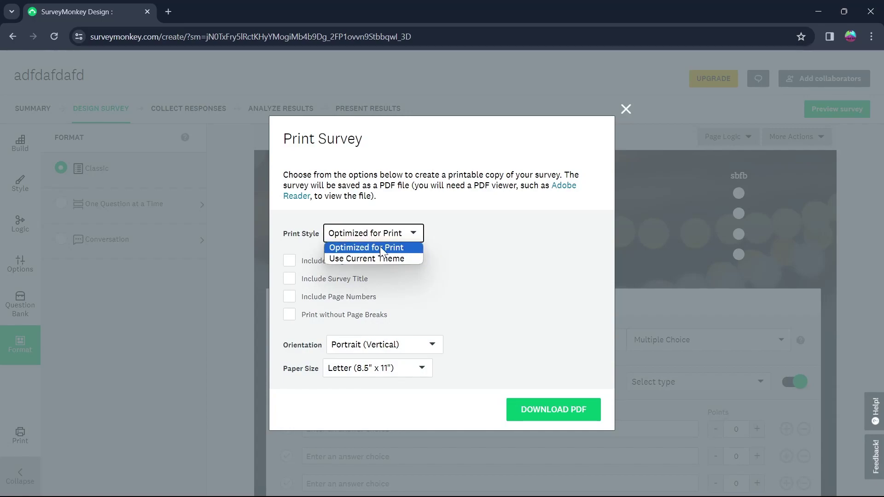
left_click(403, 258)
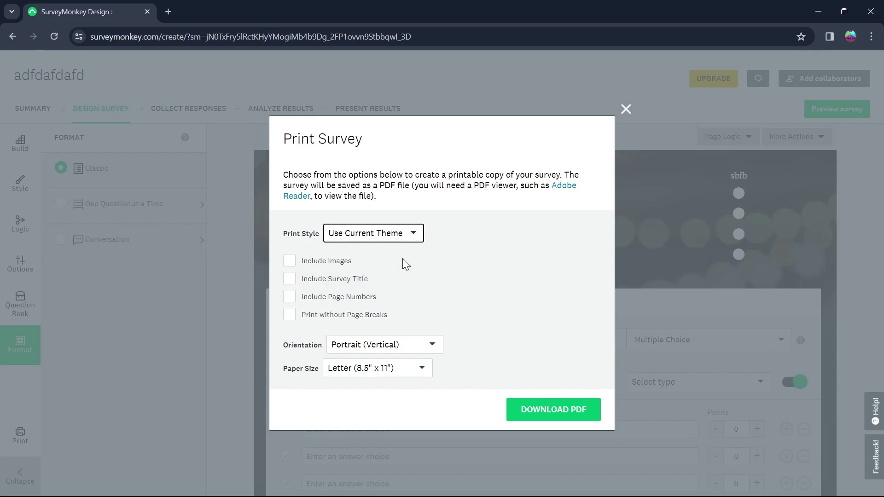
left_click(338, 262)
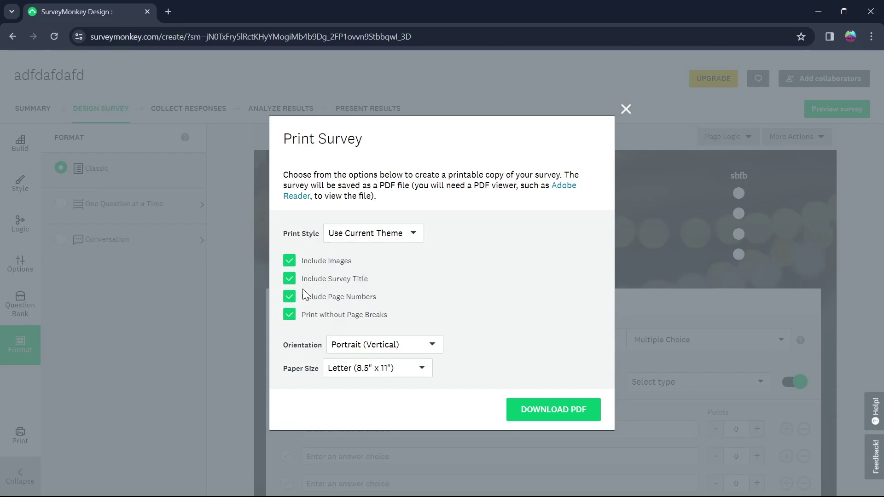
left_click(421, 341)
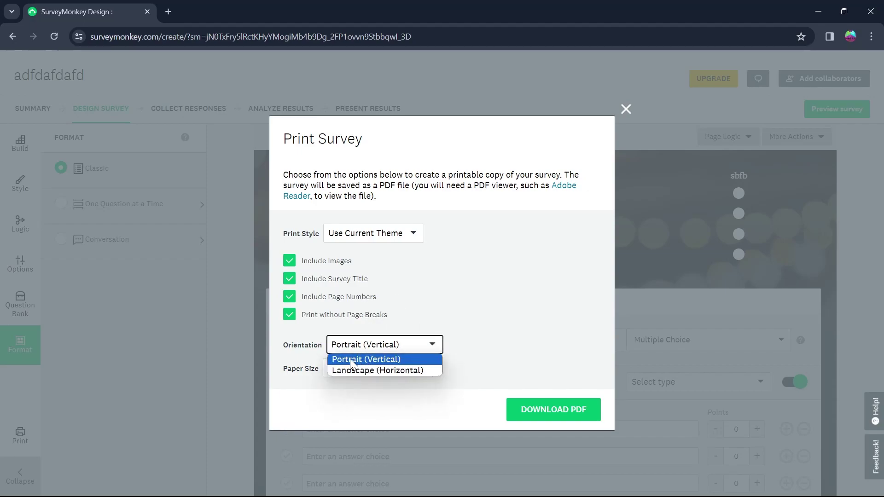
left_click(379, 371)
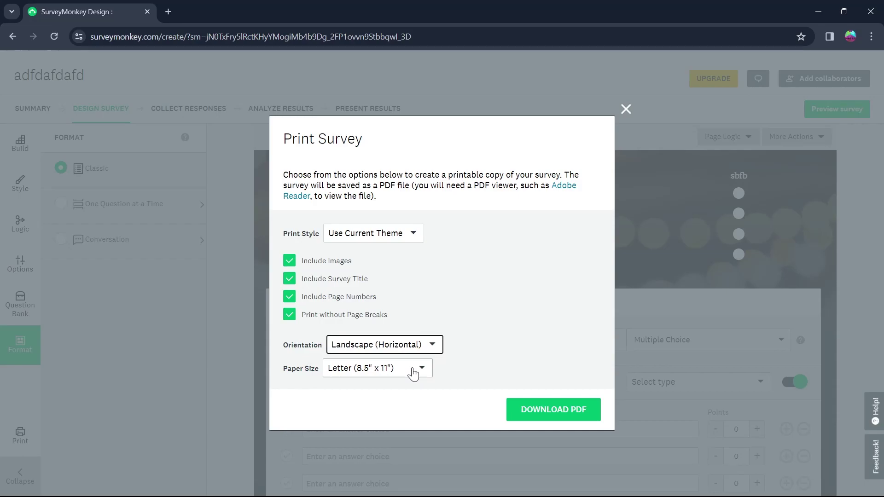
left_click(413, 372)
left_click(365, 406)
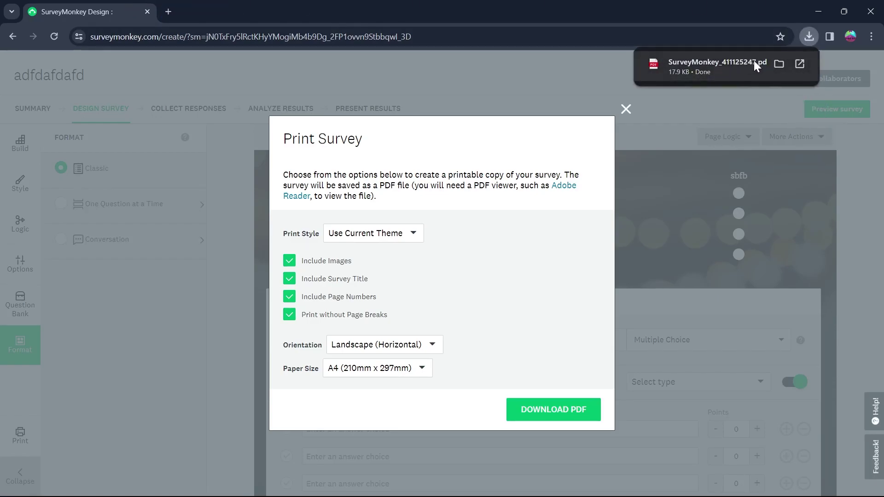
- Open the downloaded SurveyMonkey_411125247.pdf, scroll through it, then close its tab
left_click(799, 66)
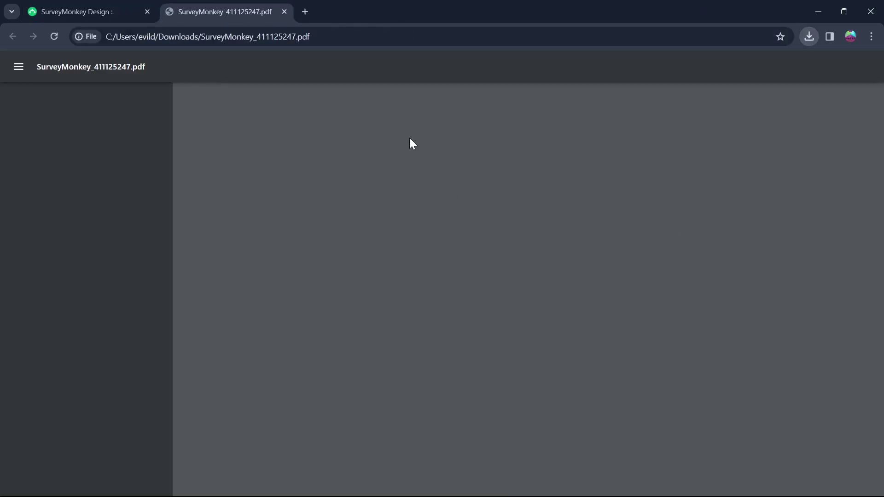
middle_click(527, 168)
scroll(528, 243, "down", 1)
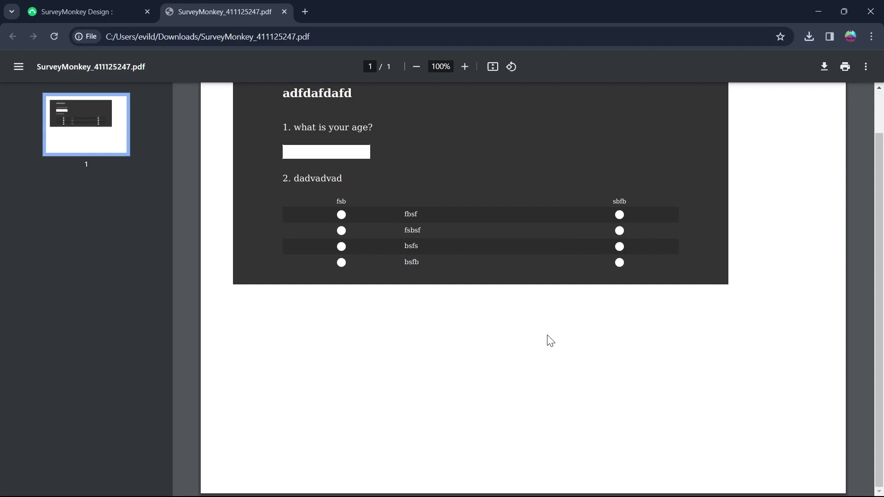
scroll(567, 157, "up", 1)
left_click(284, 12)
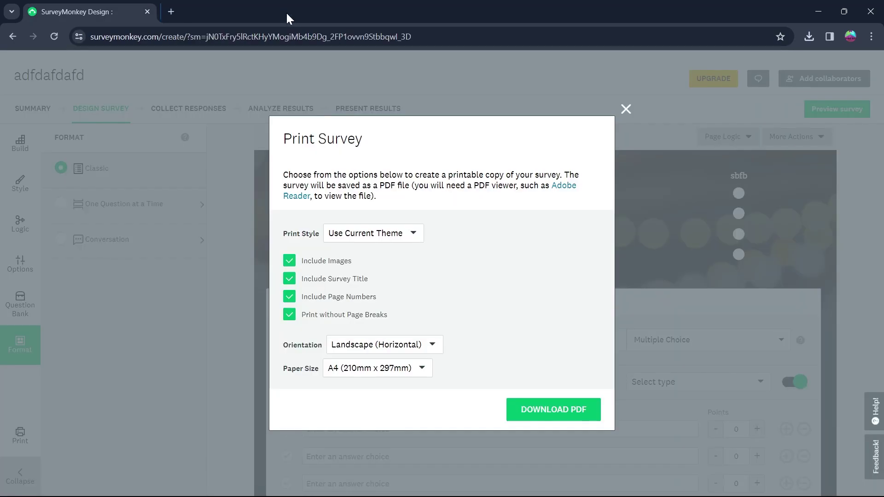
- Leave the Print Survey dialog and add a web link collector under Collect Responses, via Send surveys your way
left_click(625, 109)
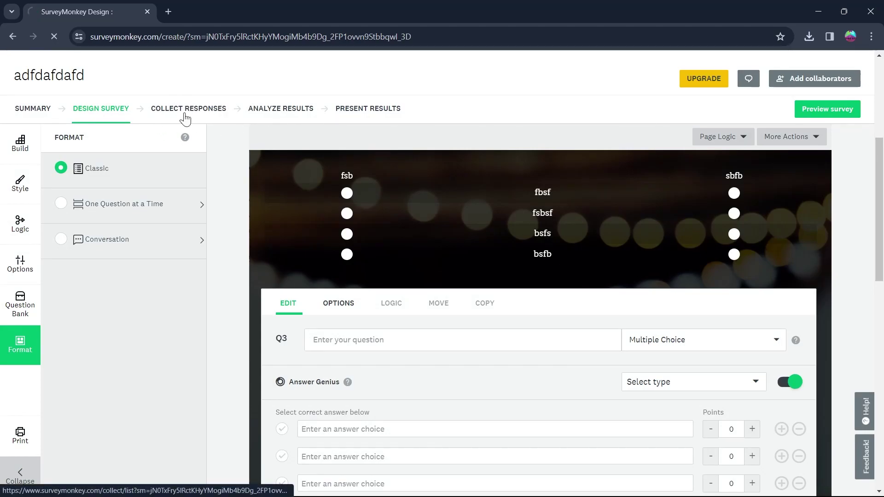
left_click(191, 109)
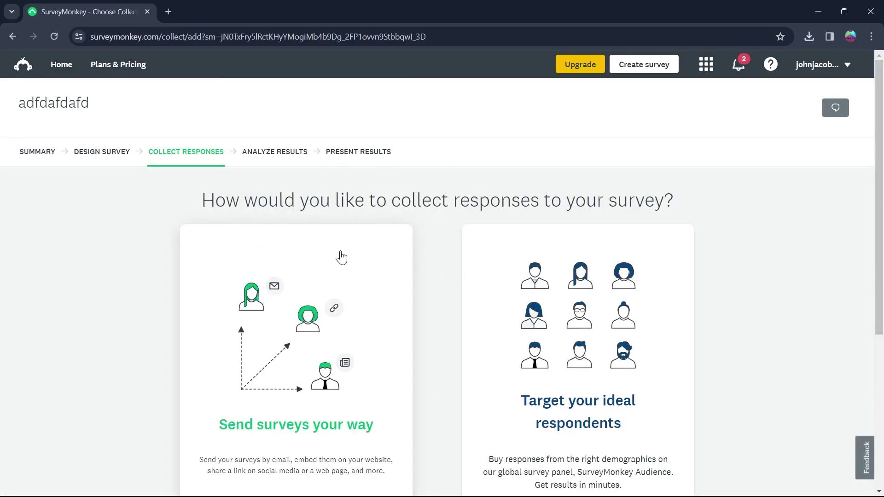
scroll(279, 269, "down", 3)
scroll(279, 270, "up", 3)
left_click_drag(196, 201, 474, 200)
mouse_move(673, 200)
left_mouse_down()
mouse_move(466, 192)
mouse_move(677, 201)
left_mouse_up()
scroll(140, 267, "down", 2)
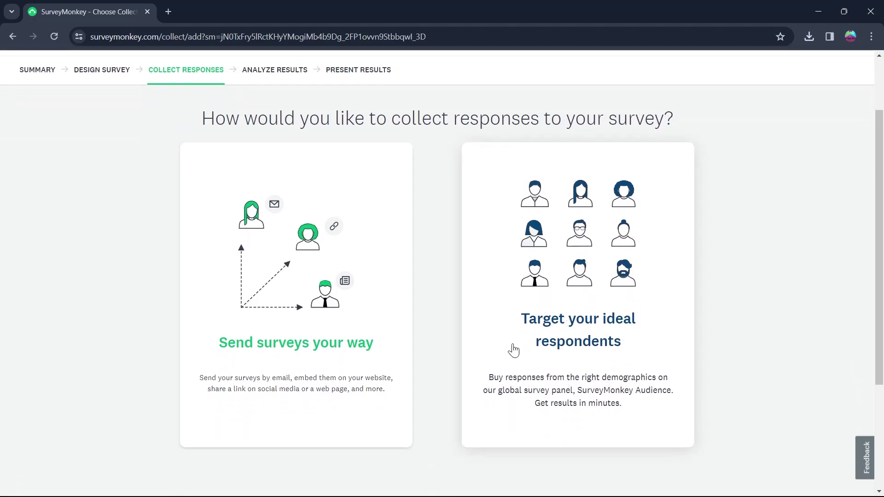
left_click(285, 309)
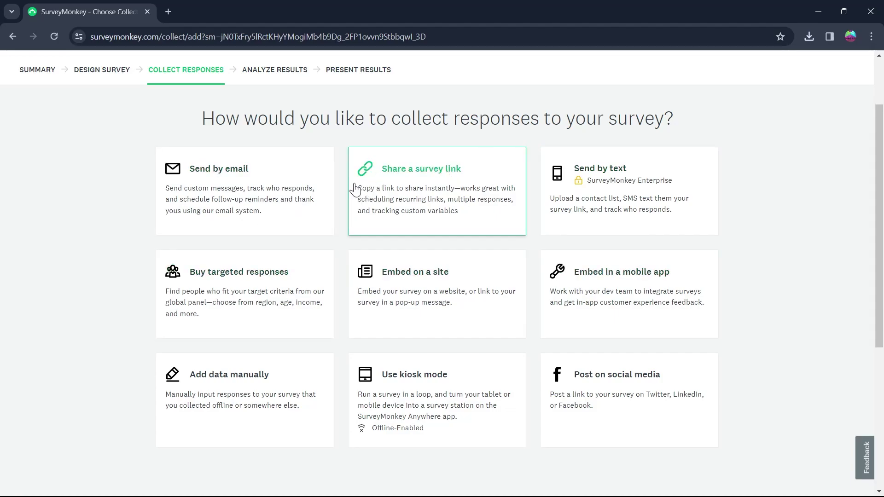
left_click(425, 185)
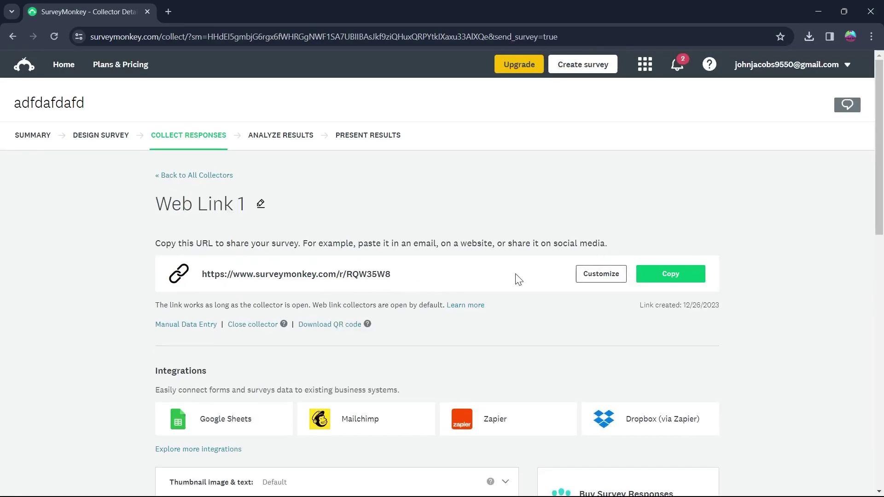
- Copy the survey's web link and load it in a new browser tab
left_click(671, 275)
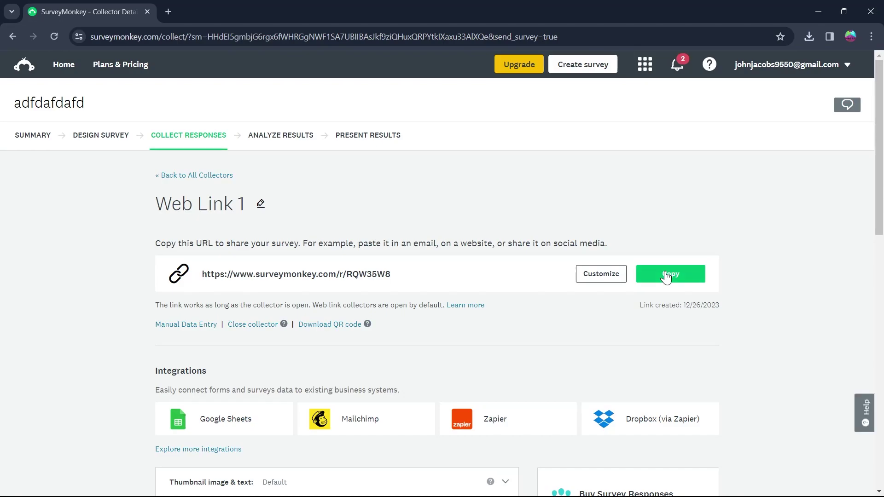
left_click(172, 7)
key("ctrl+v")
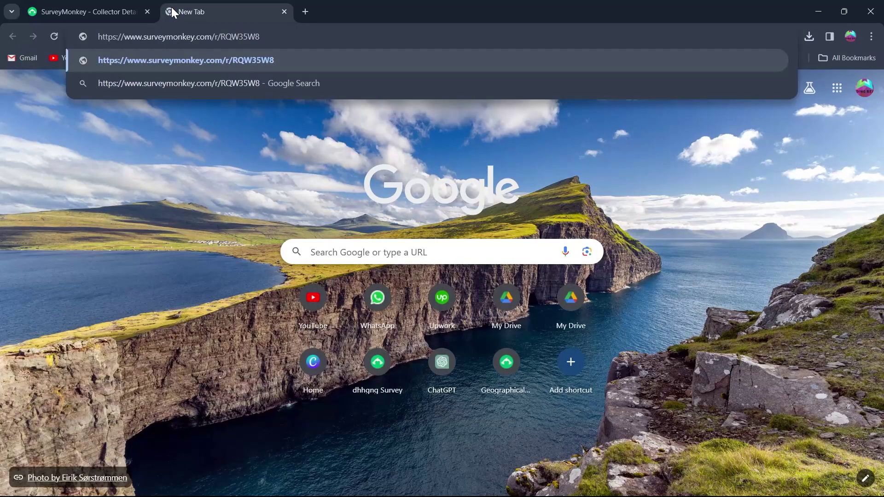
key("Return")
- Check the live survey, close its tab, and look over the collector page
scroll(125, 167, "down", 1)
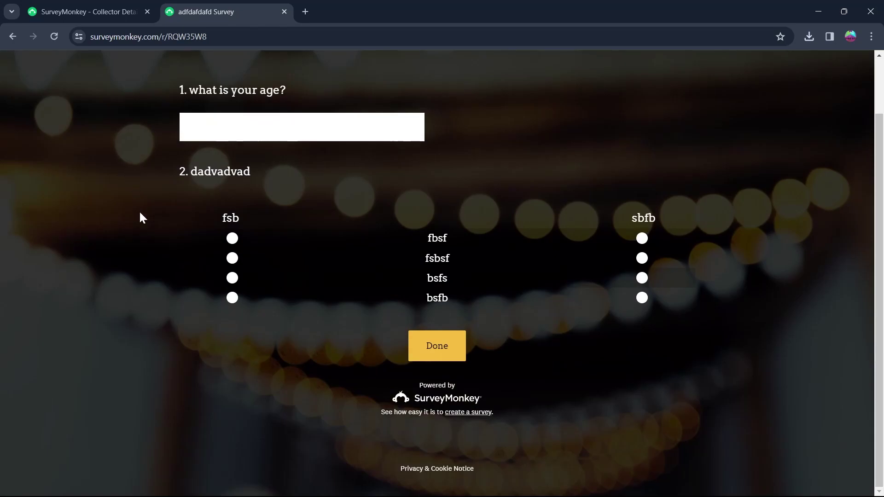
scroll(141, 216, "up", 1)
scroll(75, 302, "down", 1)
scroll(77, 238, "up", 1)
left_click(286, 12)
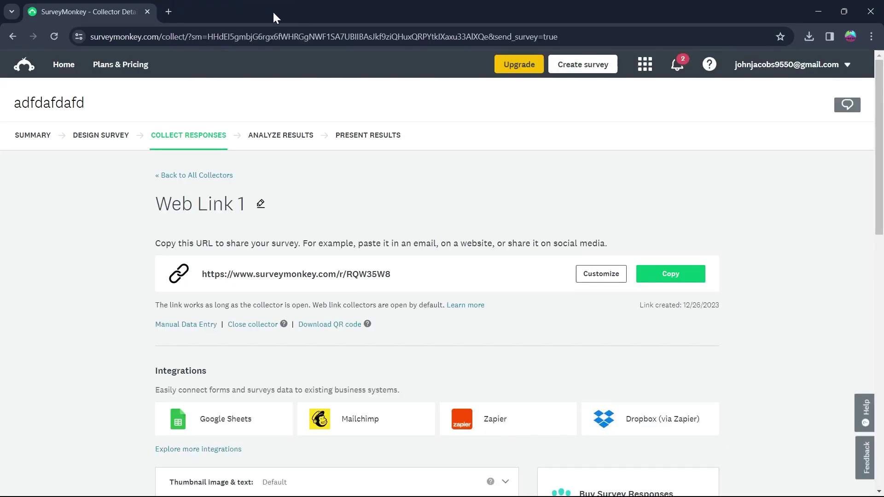
scroll(414, 279, "down", 8)
scroll(416, 281, "up", 5)
scroll(415, 281, "down", 6)
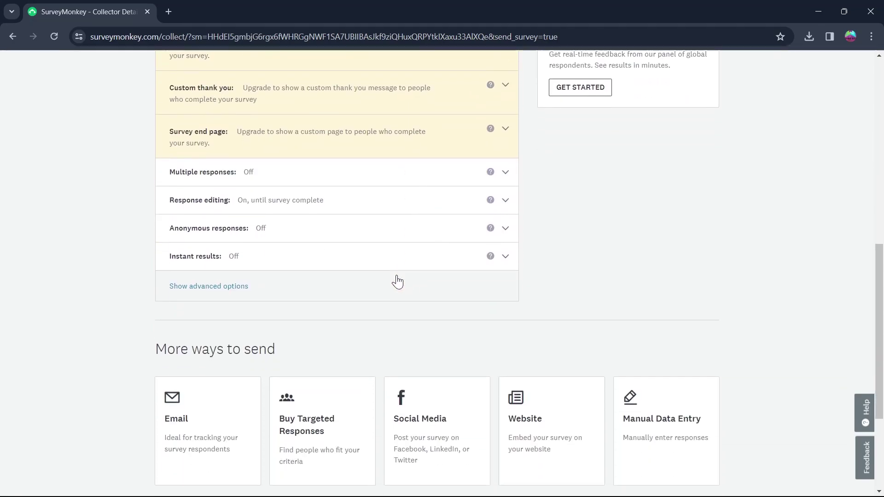
scroll(405, 281, "up", 4)
scroll(14, 176, "down", 1)
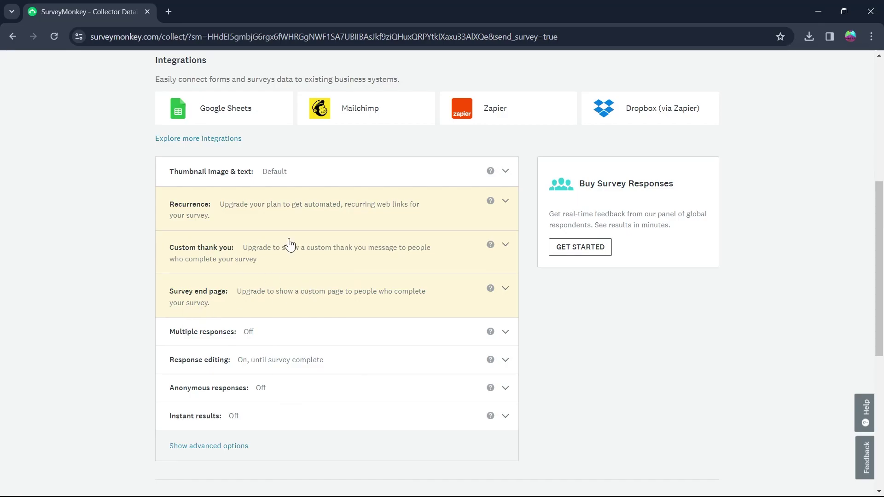
scroll(56, 252, "down", 7)
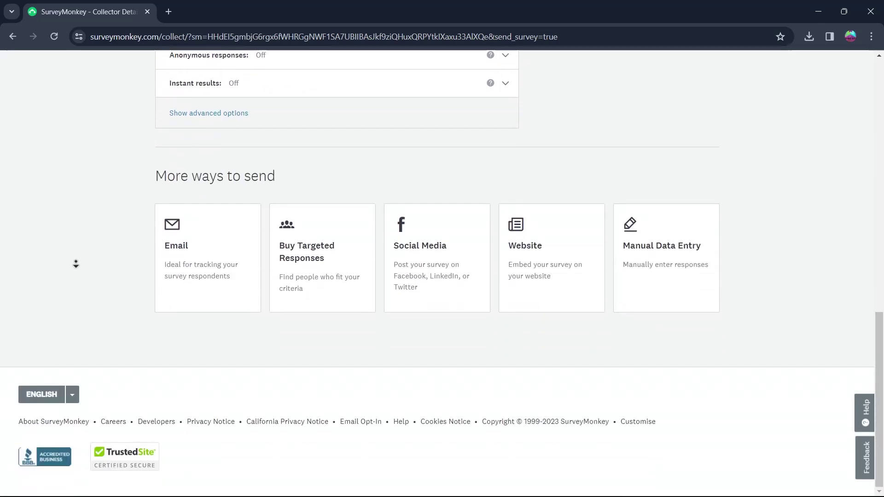
- Highlight the Analyze Results message showing no responses and 0 of 0 respondents
scroll(597, 234, "up", 10)
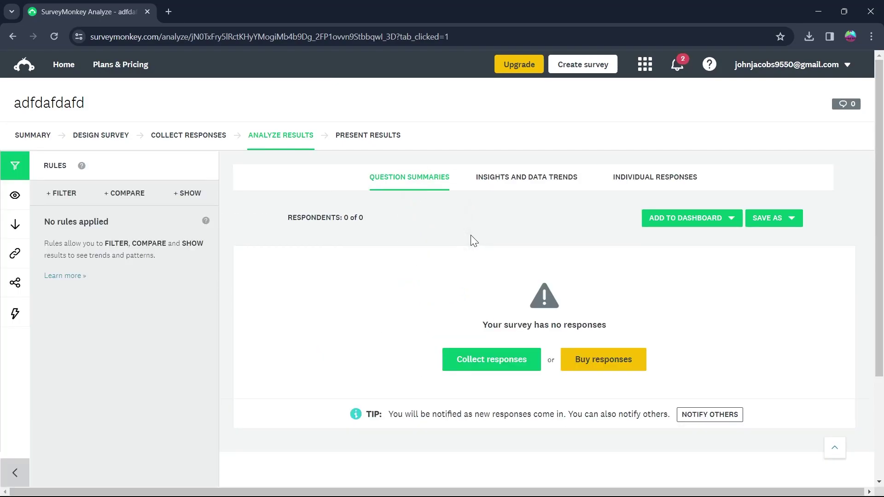
left_click_drag(476, 317, 700, 327)
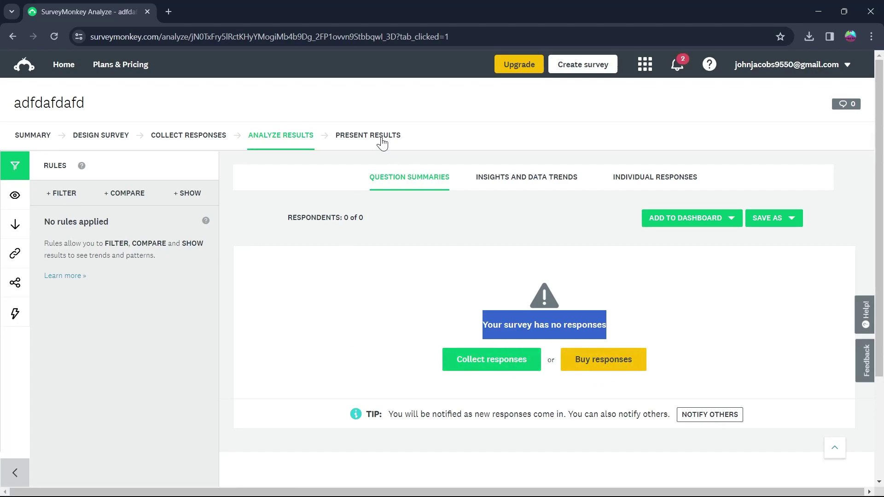
- Open Present Results and review the explanation in the empty Dashboards section
left_click(366, 144)
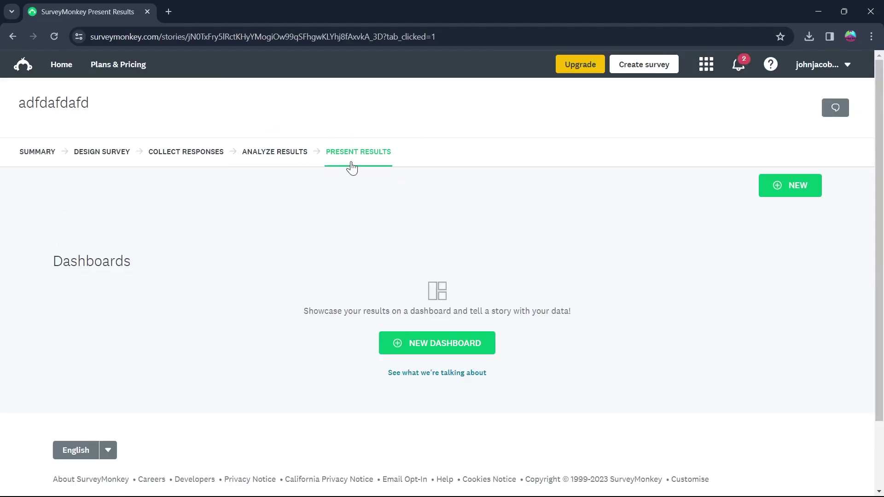
scroll(391, 192, "down", 1)
scroll(367, 213, "up", 1)
scroll(368, 213, "up", 1)
left_click_drag(302, 310, 460, 305)
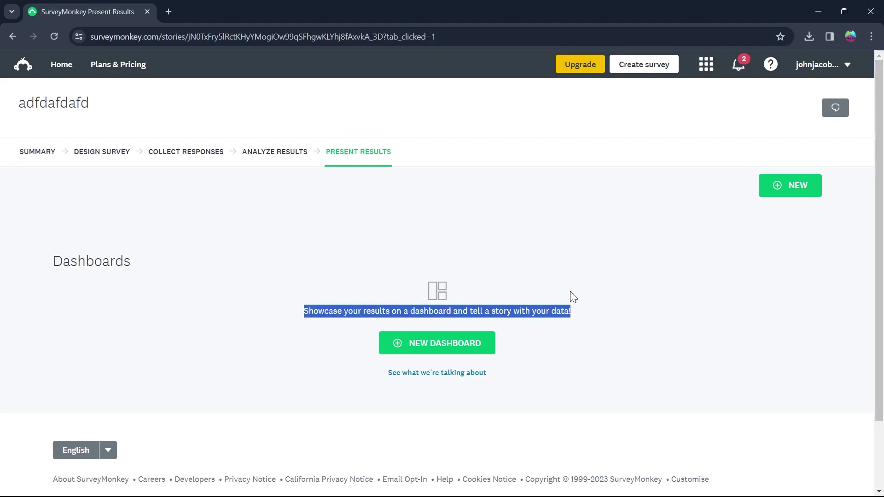
left_click(675, 326)
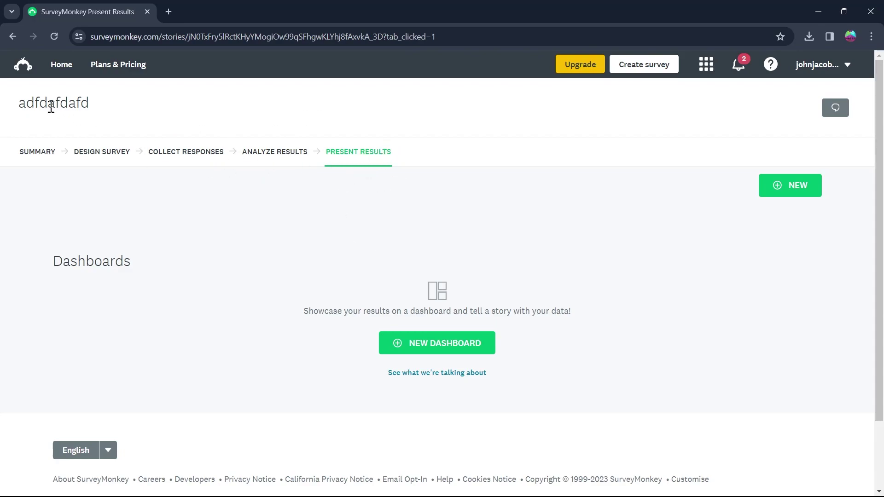
- Return to the Home survey list and open the options menu on the adfdafdafd survey card
left_click(62, 64)
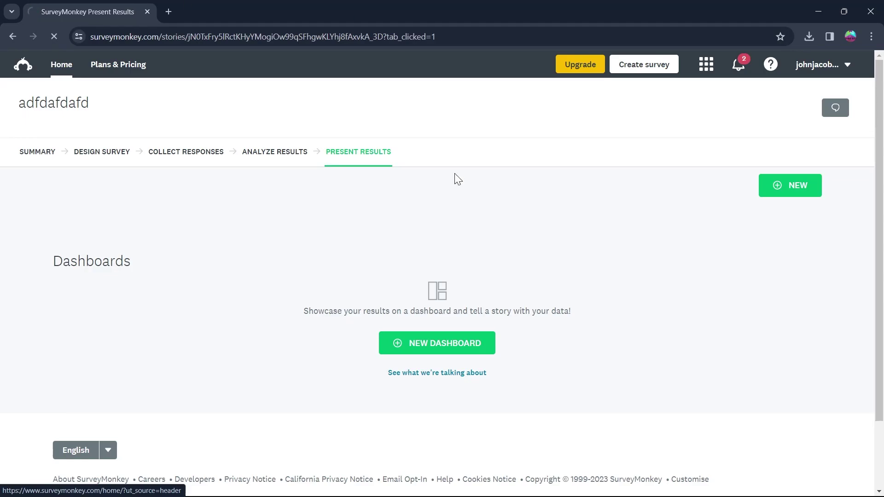
scroll(97, 247, "down", 1)
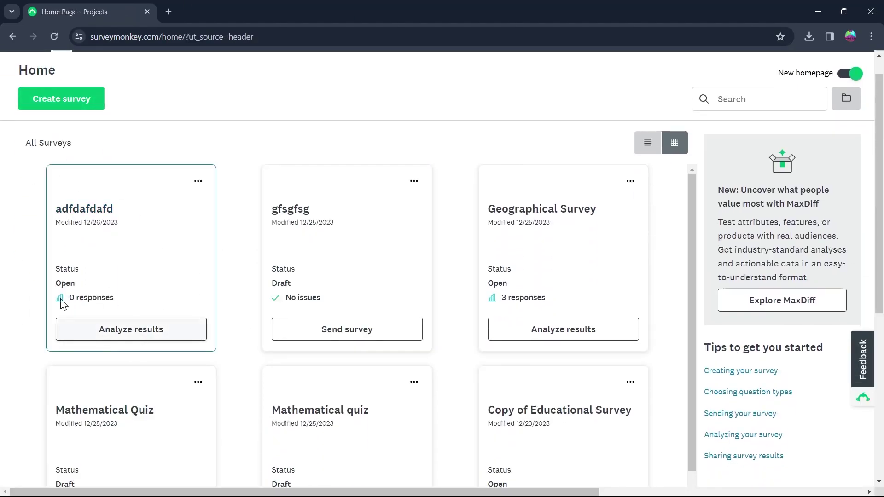
left_click(198, 181)
scroll(223, 187, "down", 1)
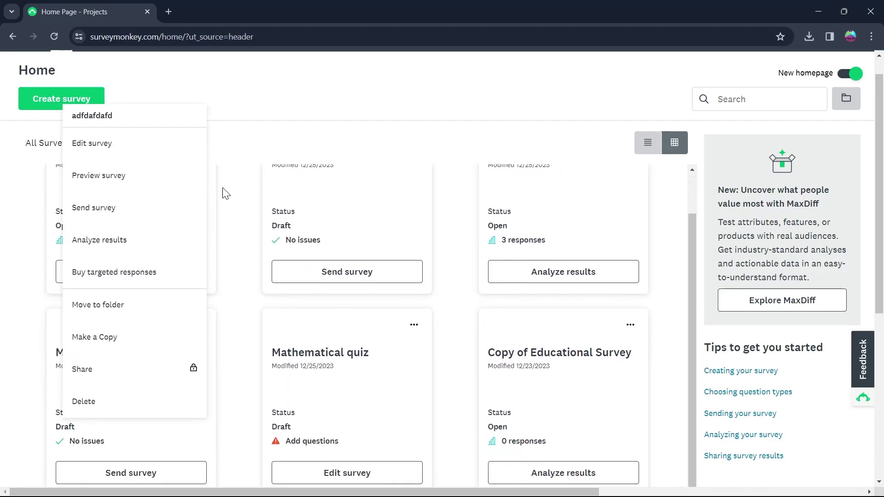
scroll(223, 189, "up", 1)
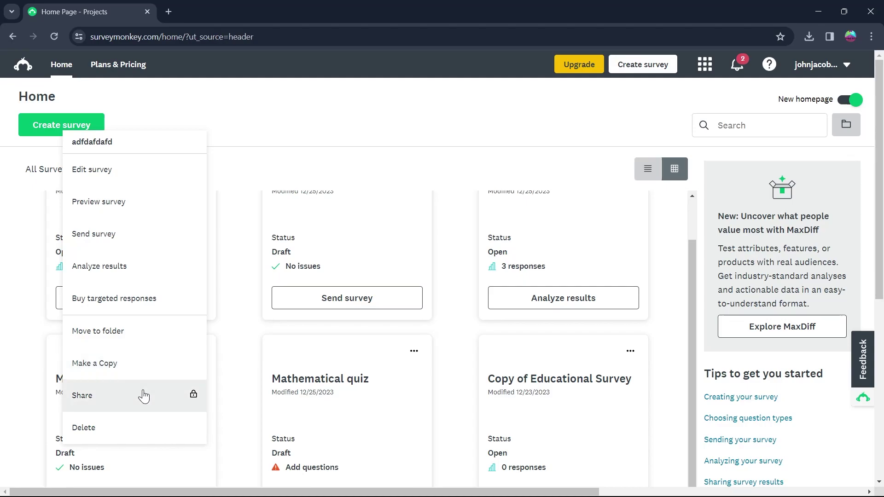
- Delete the adfdafdafd survey, confirming the warning, and minimize Chrome to show the desktop
left_click(150, 428)
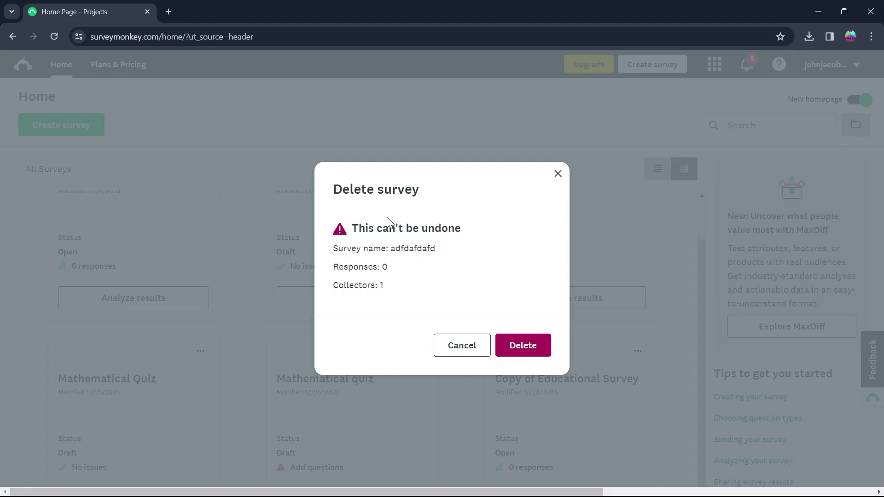
triple_click(355, 228)
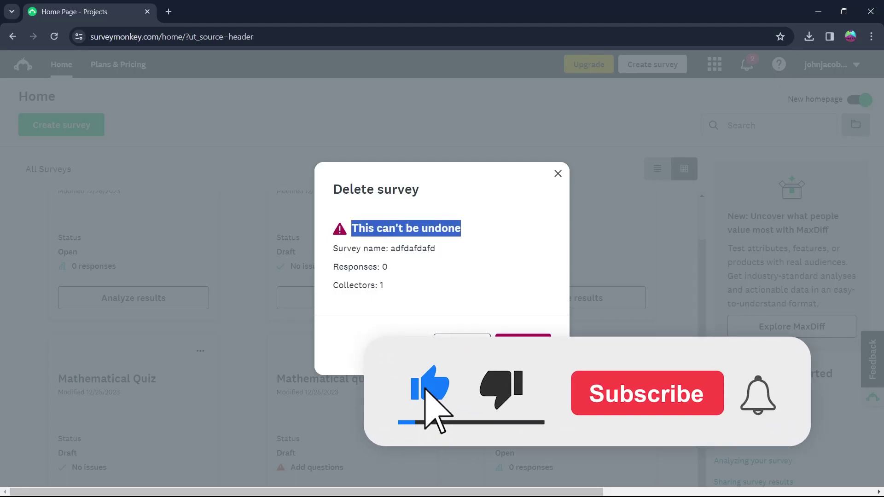
left_click(523, 342)
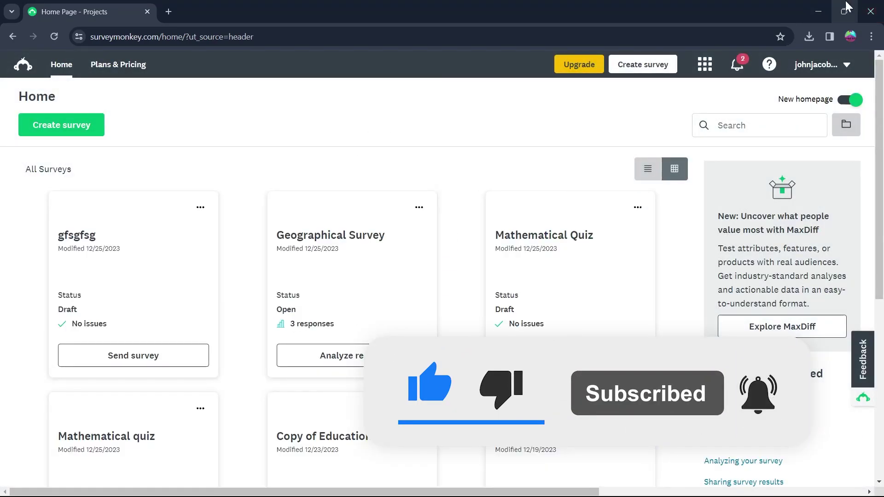
left_click(844, 10)
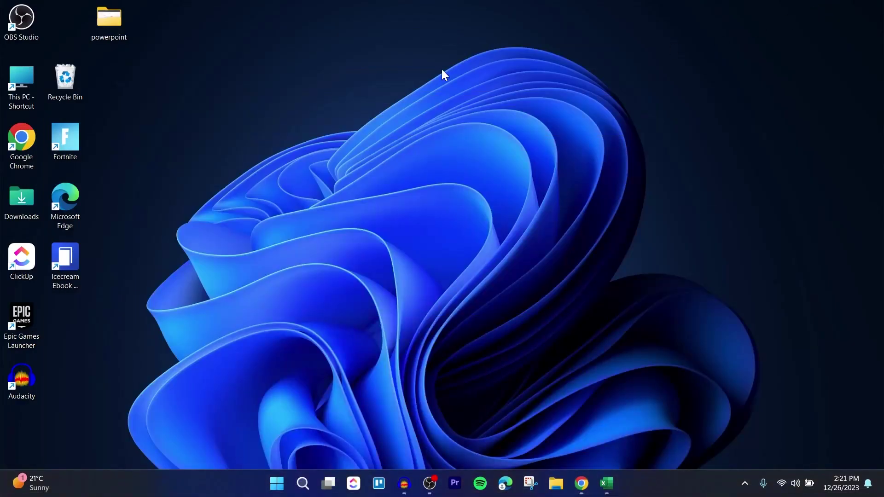